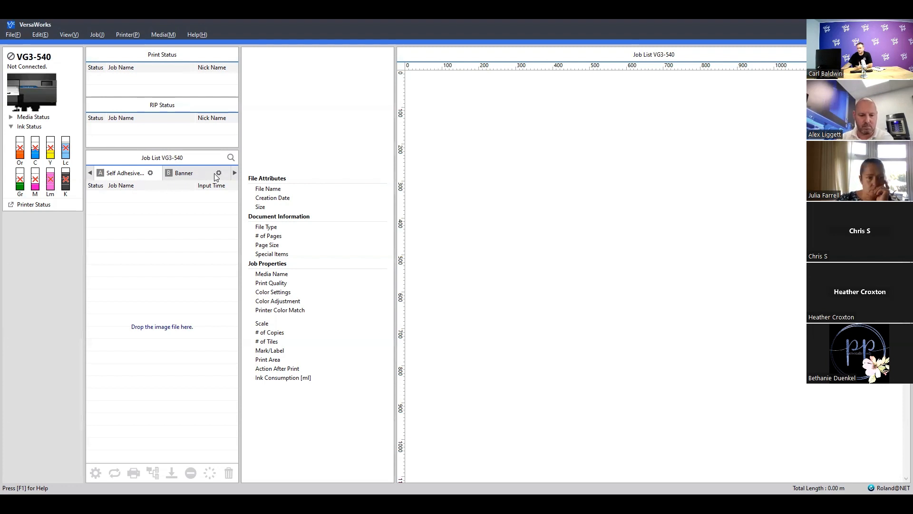
- Look through the printer's job queues and view the Banner queue's layout properties, closing them without changes
left_click(235, 174)
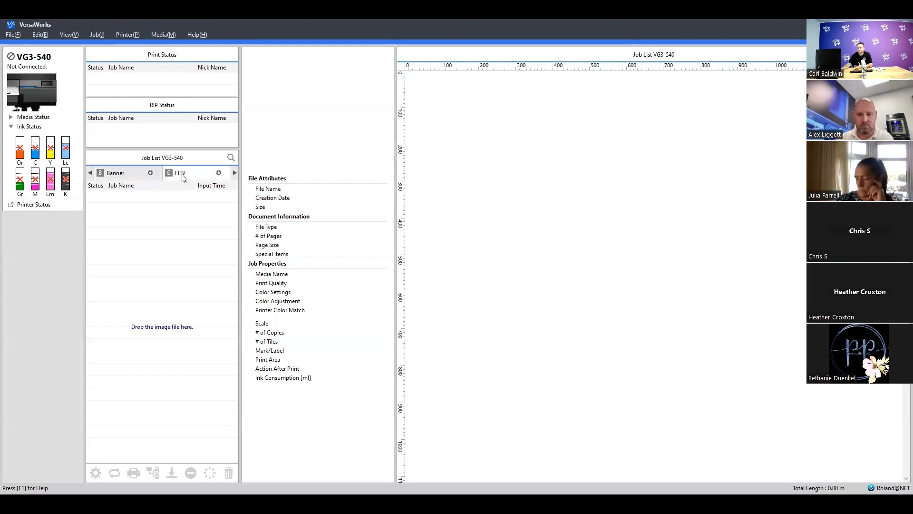
left_click(236, 172)
left_click(236, 172)
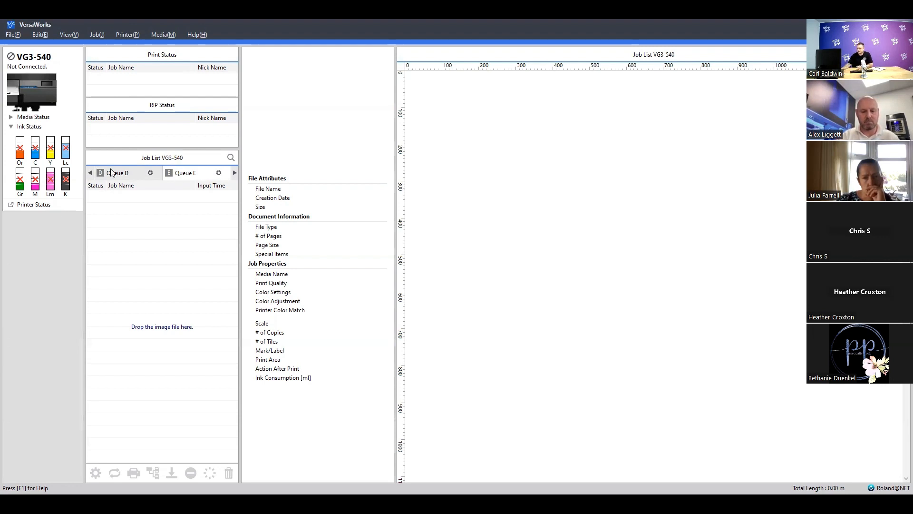
left_click(90, 173)
left_click(90, 173)
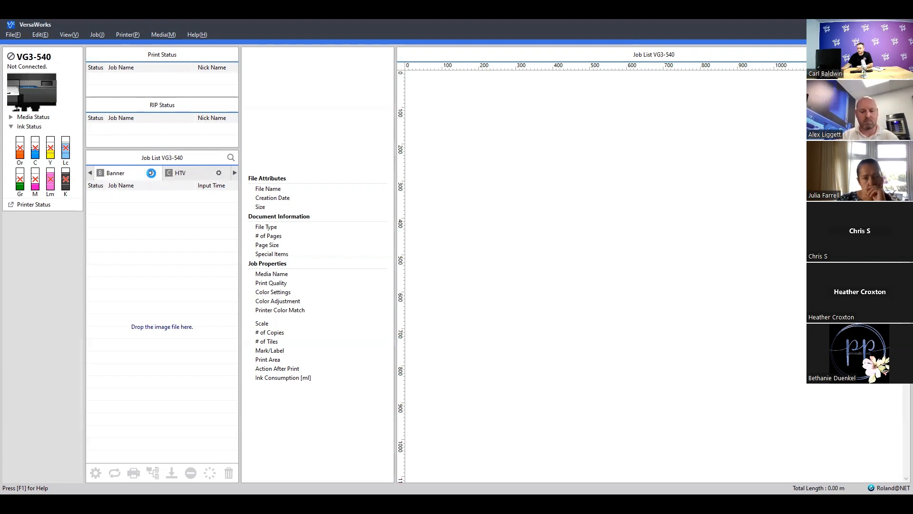
left_click(151, 174)
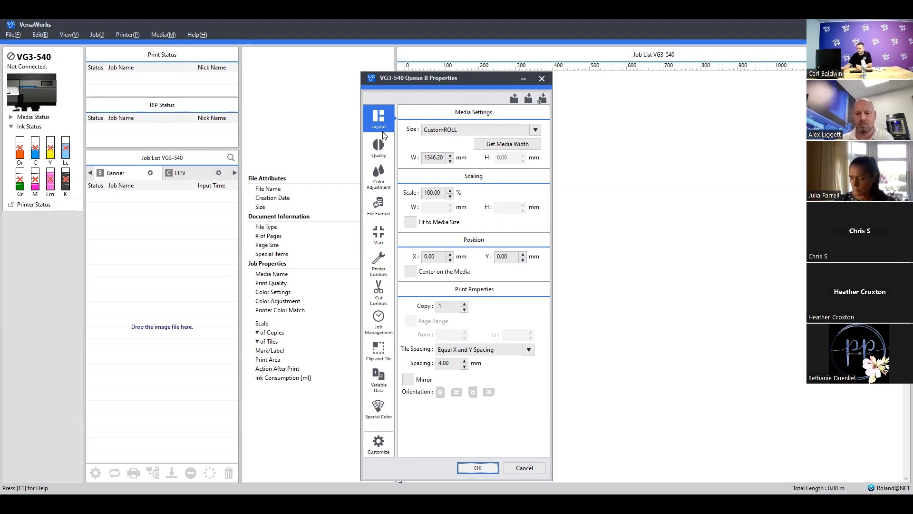
left_click(516, 471)
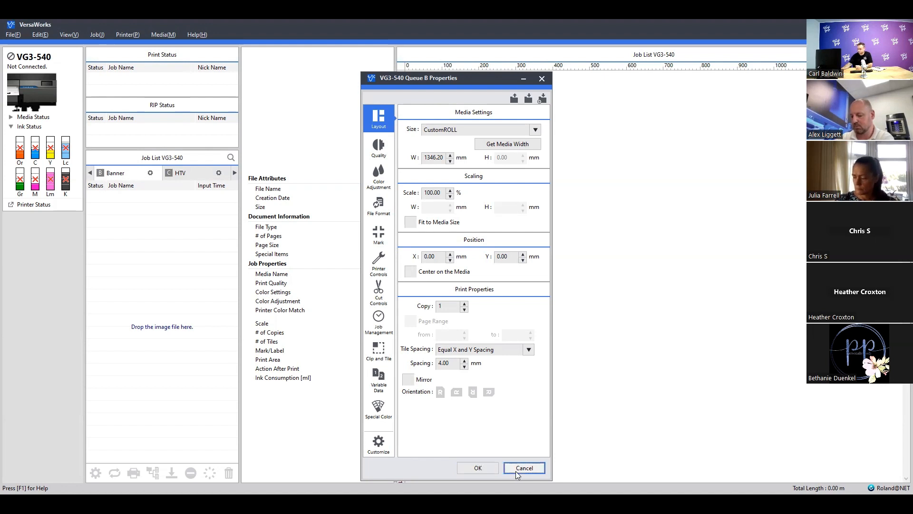
- View the properties of Queue E and the name setting of Queue D, leaving both without changes
left_click(235, 173)
left_click(235, 173)
left_click(235, 173)
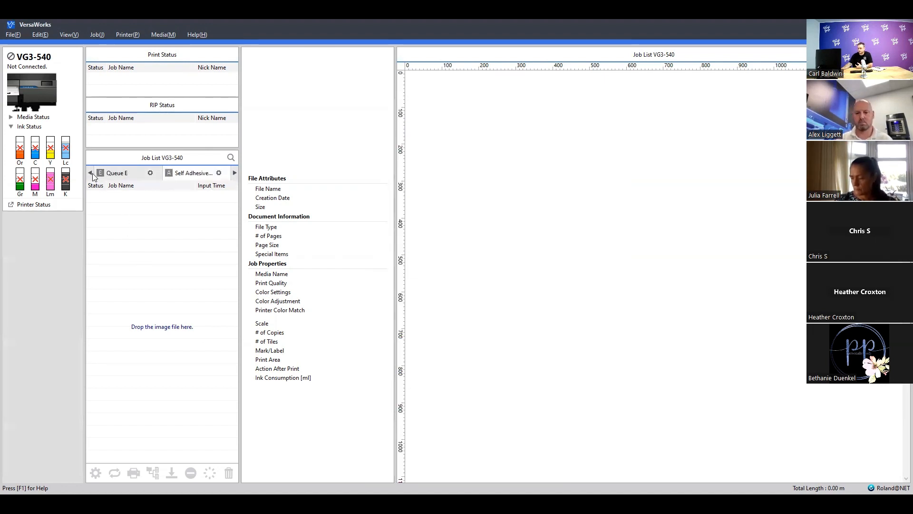
left_click(150, 173)
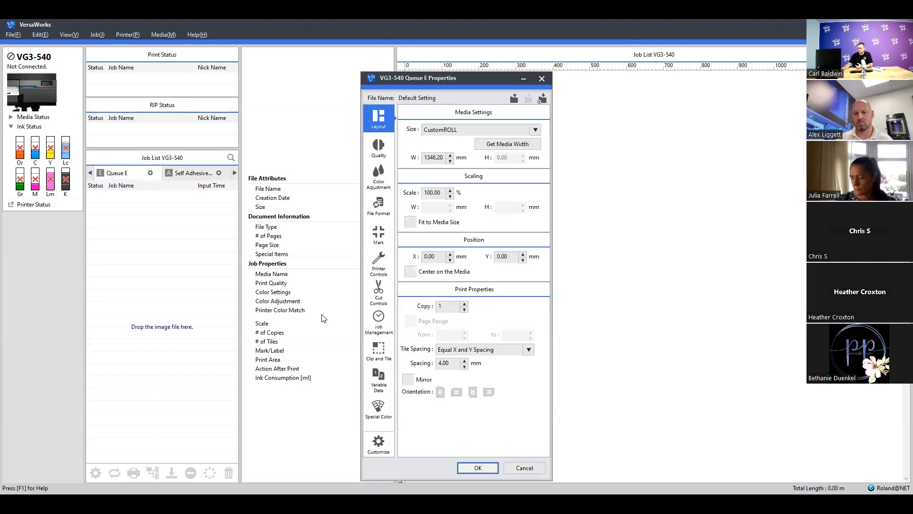
left_click(530, 469)
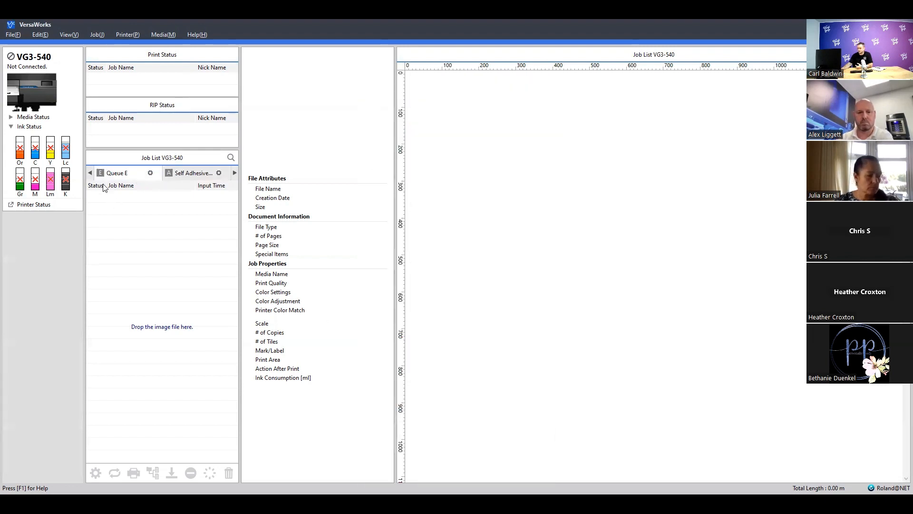
left_click(91, 173)
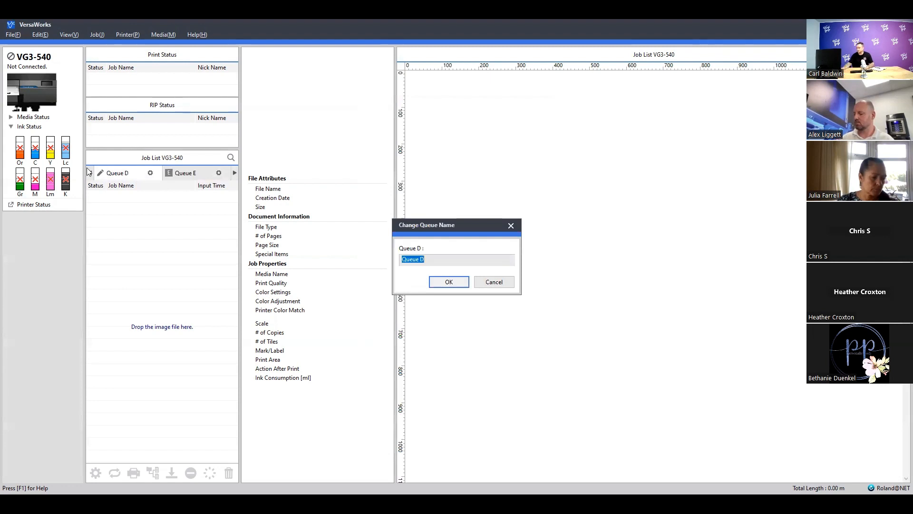
left_click(484, 281)
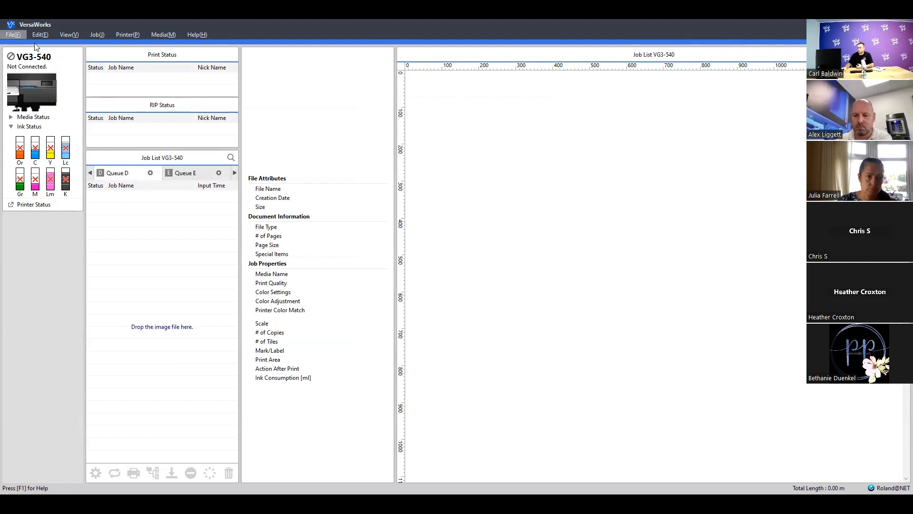
- Add the tvg logo file from the Desktop to Queue A and bring up the Self Adhesive Vinyl queue
left_click(18, 35)
mouse_move(33, 47)
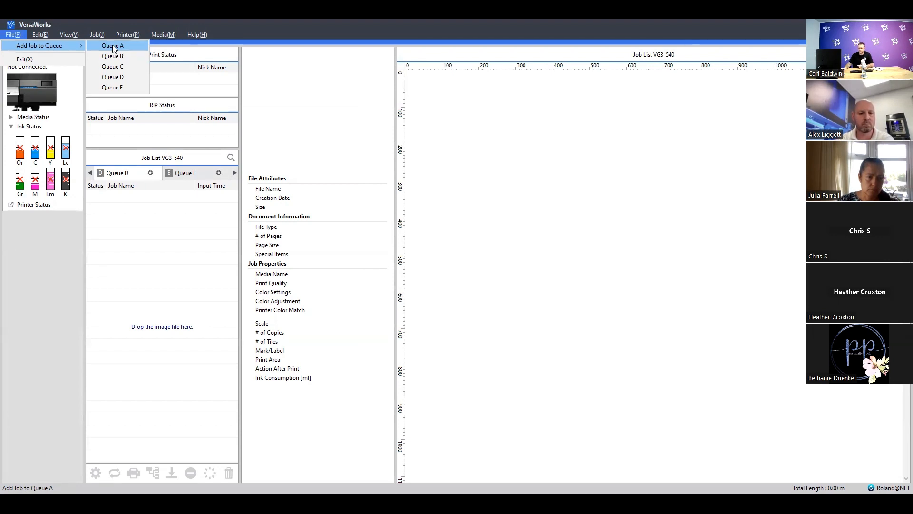
left_click(112, 45)
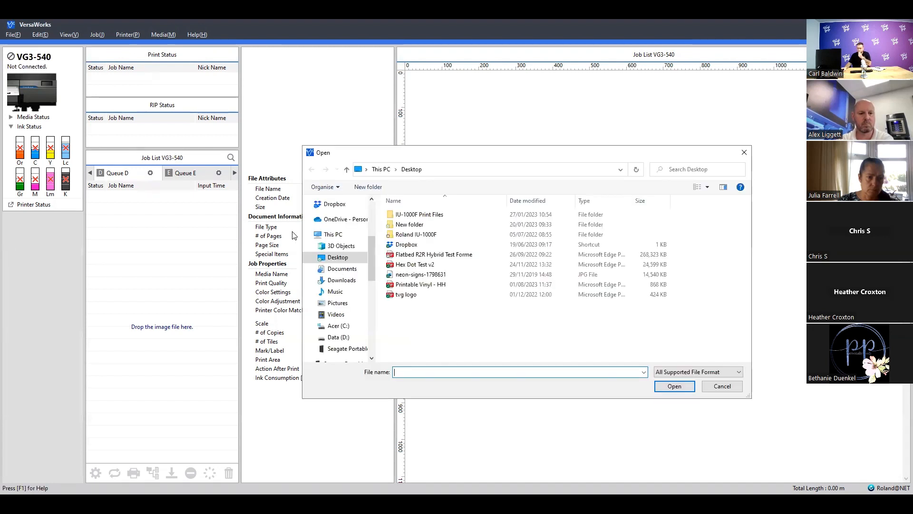
left_click(407, 294)
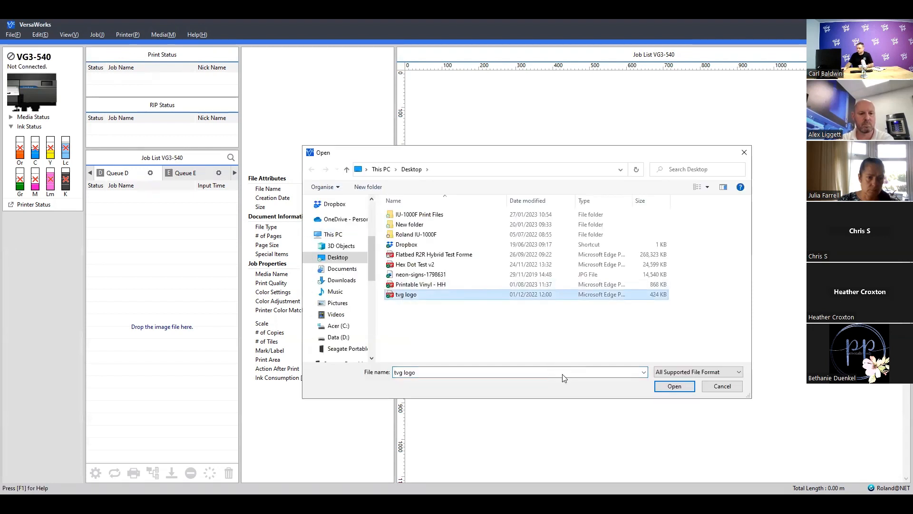
left_click(671, 386)
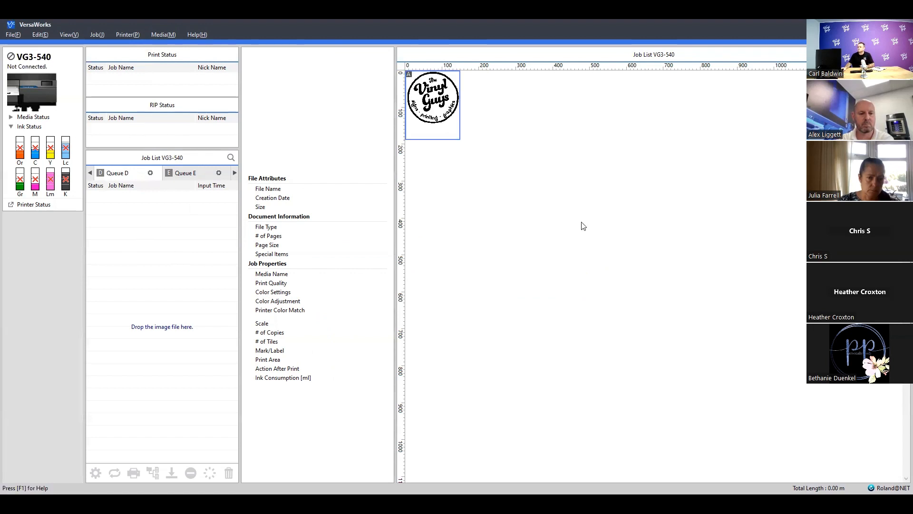
left_click(90, 174)
left_click(90, 174)
left_click(90, 174)
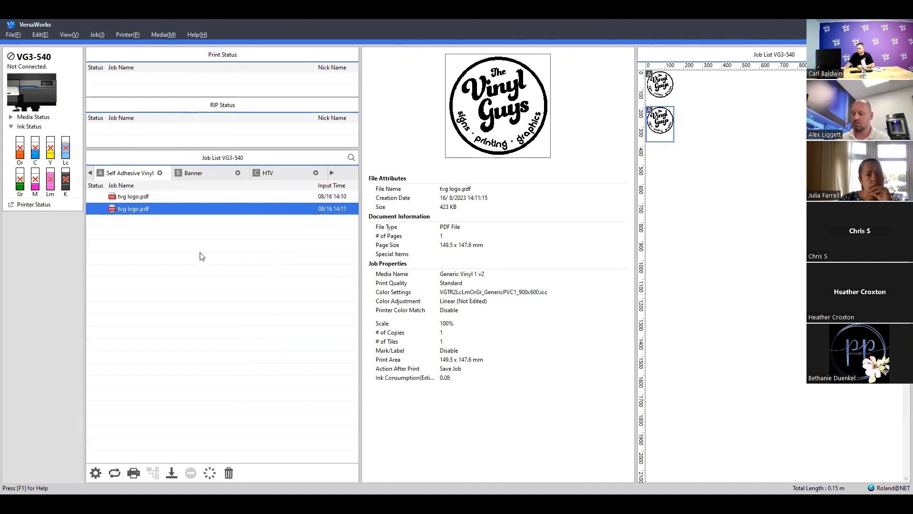
- Open the job settings of the first tvg logo.pdf and compare the two orientations of the layout preview
left_click(190, 195)
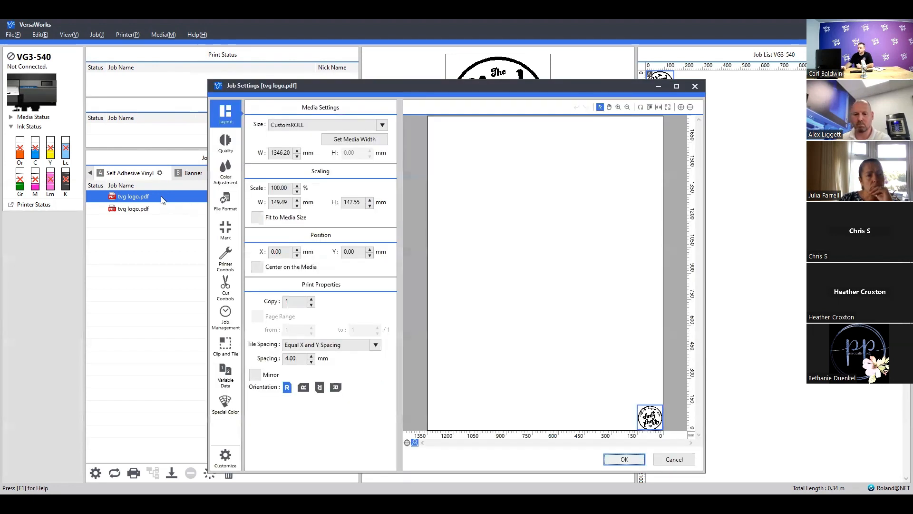
left_click(673, 457)
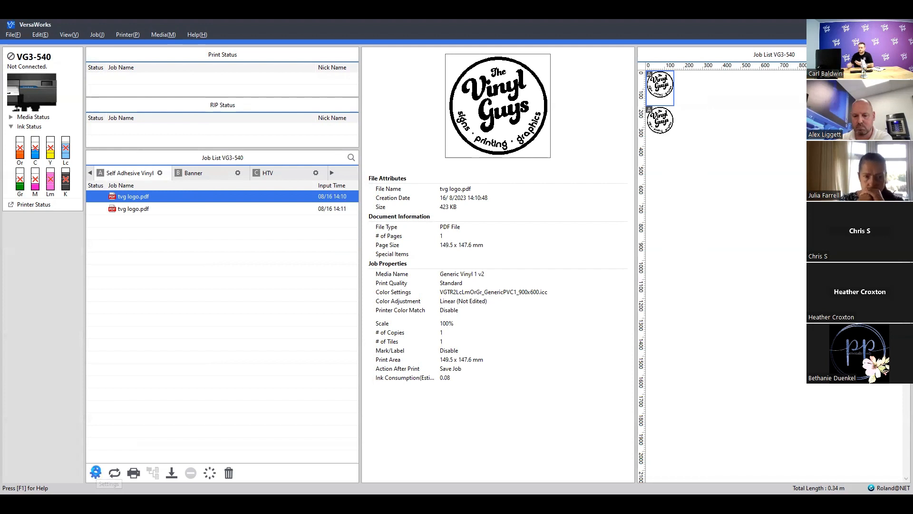
left_click(95, 471)
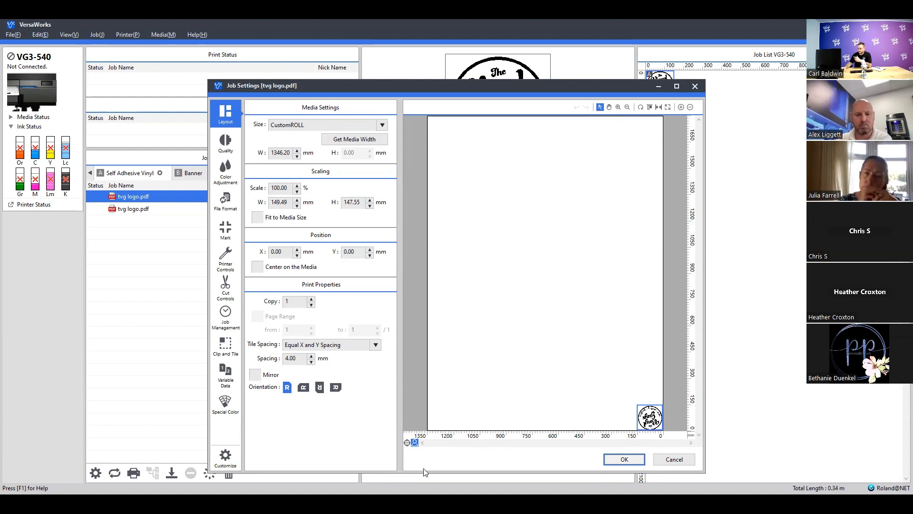
left_click(407, 443)
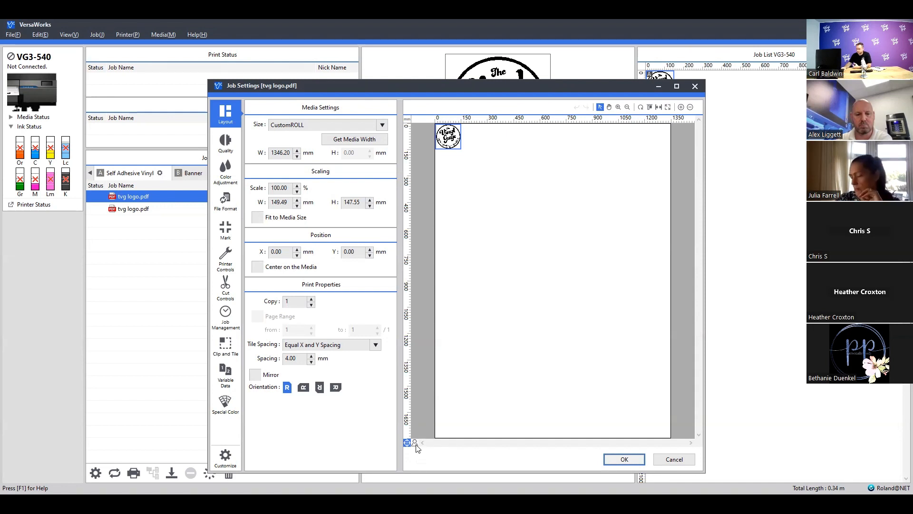
left_click(414, 443)
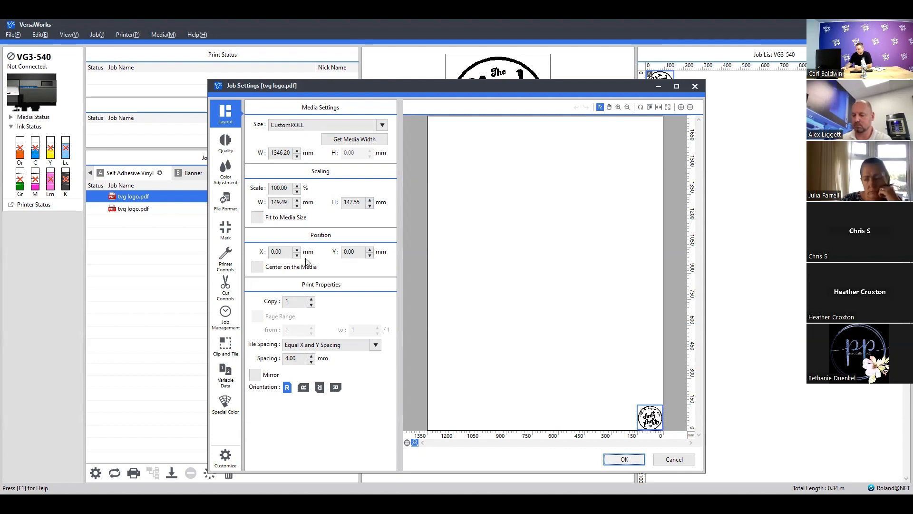
- Set the number of copies of the logo job to 50
left_click(312, 299)
left_click(311, 299)
left_click(312, 299)
left_click(311, 299)
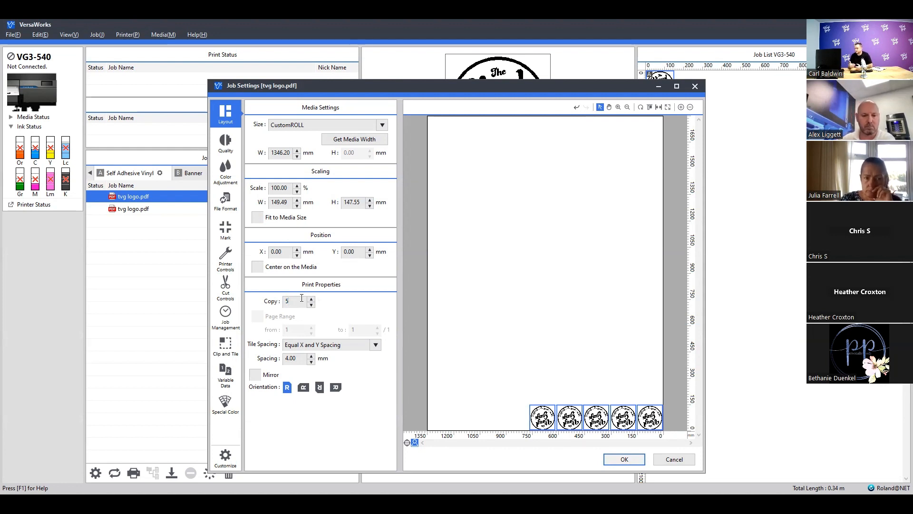
left_click(311, 299)
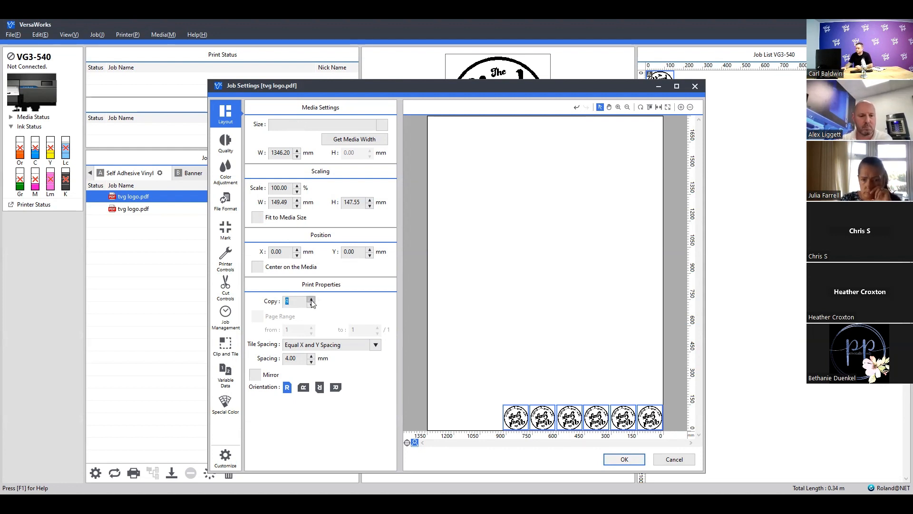
type("10")
left_click_drag(284, 297, 285, 296)
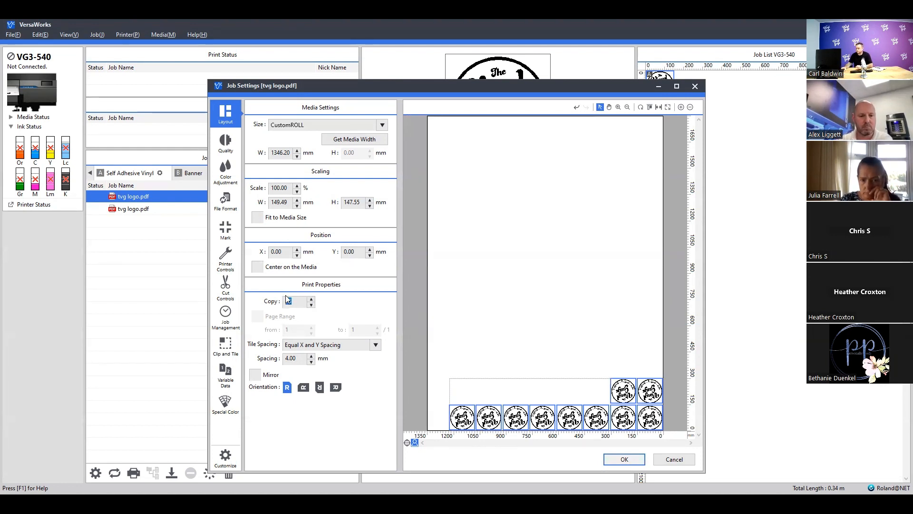
left_click(312, 299)
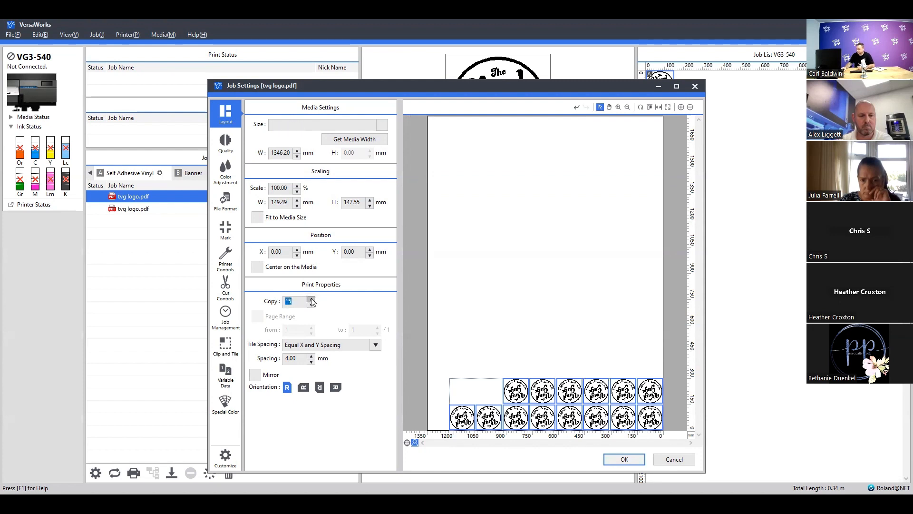
left_click(311, 299)
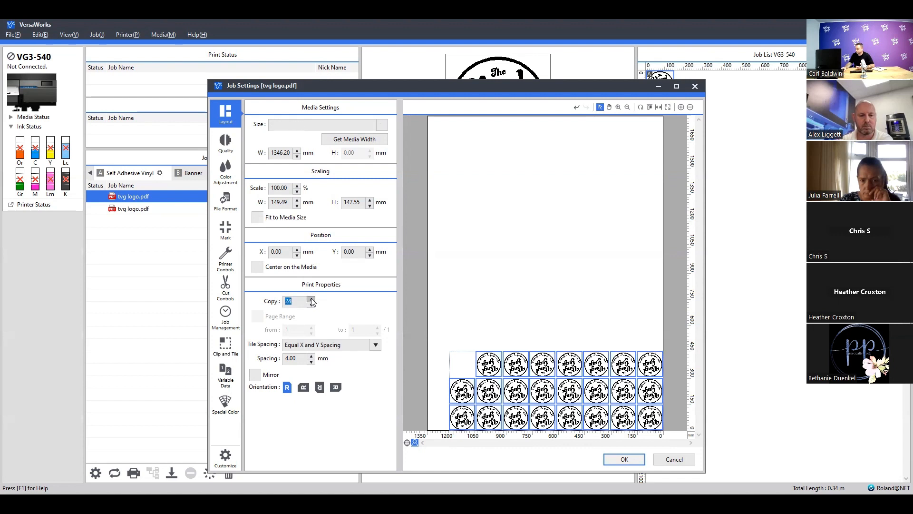
left_click(311, 300)
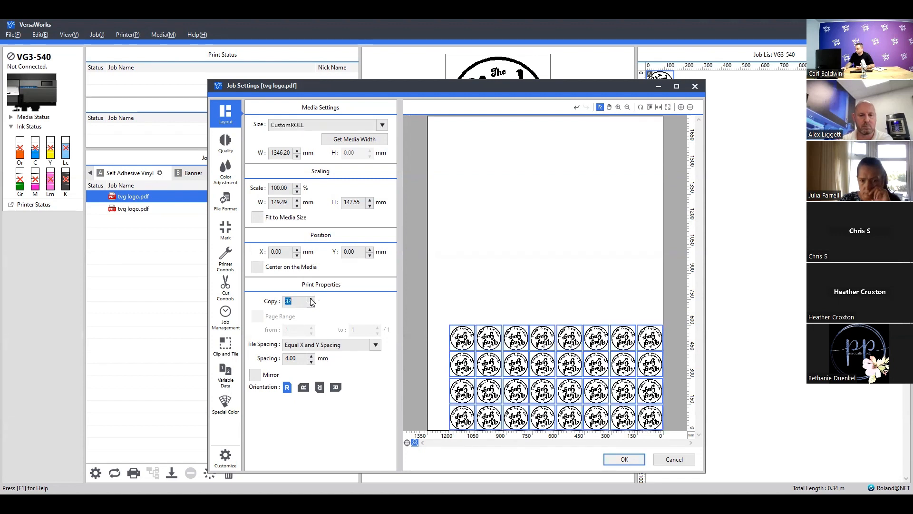
left_click(312, 299)
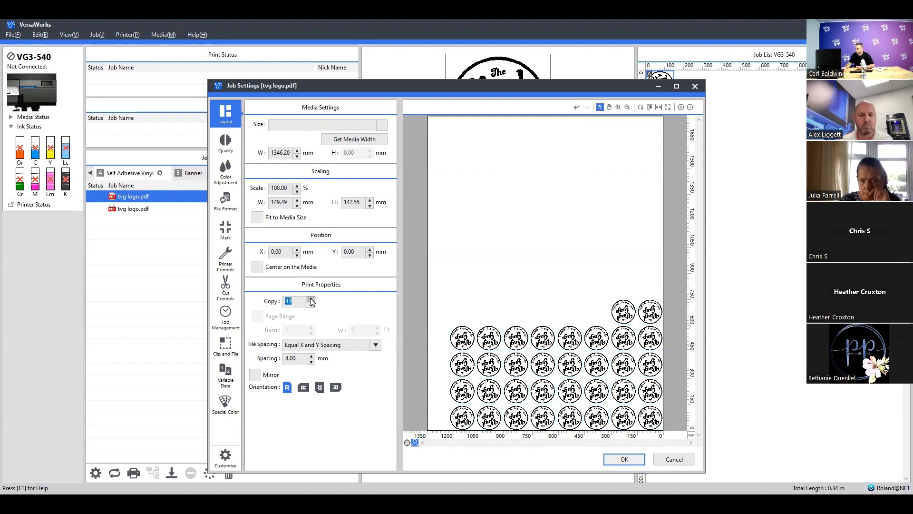
left_click(311, 299)
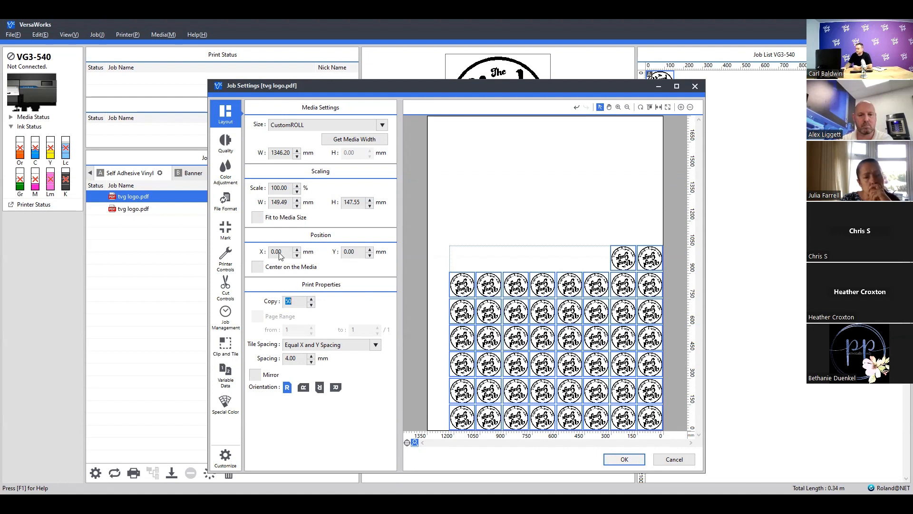
- Try fitting the logo to the media size and centring the copies on the media, turning each option off again
left_click(257, 217)
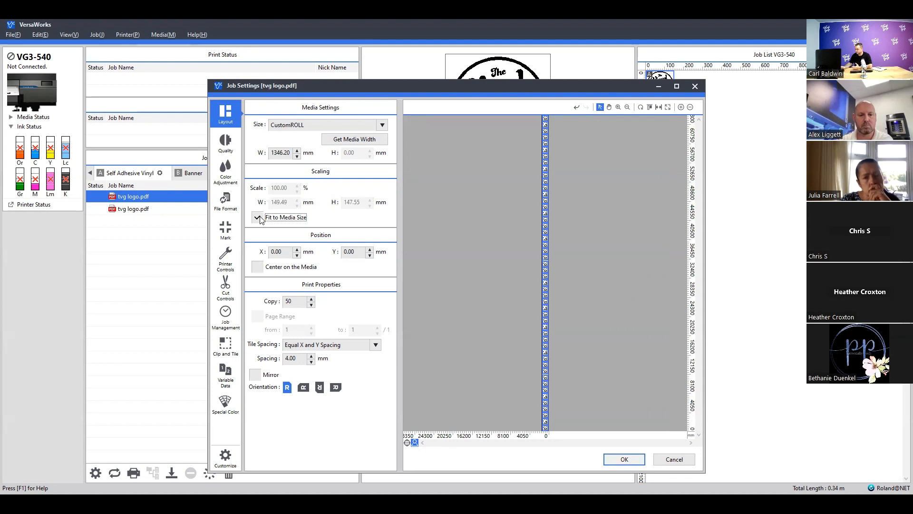
left_click(258, 218)
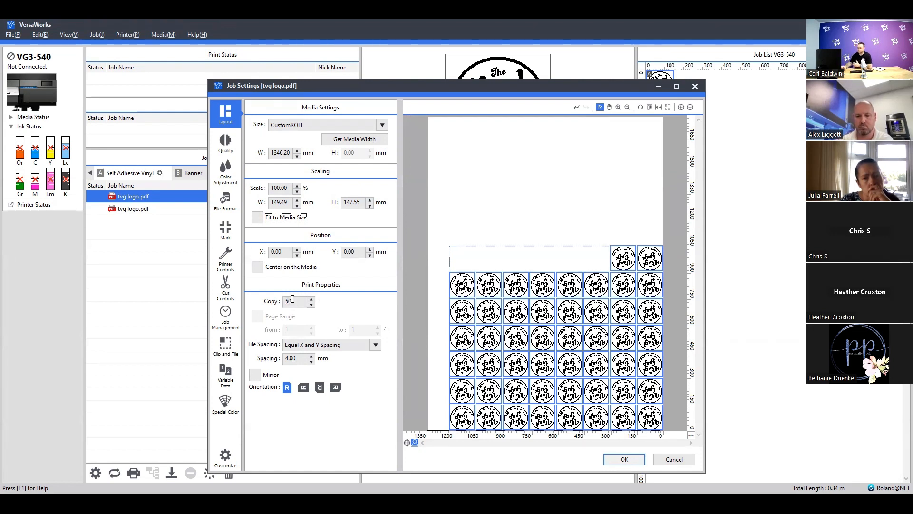
left_click(290, 202)
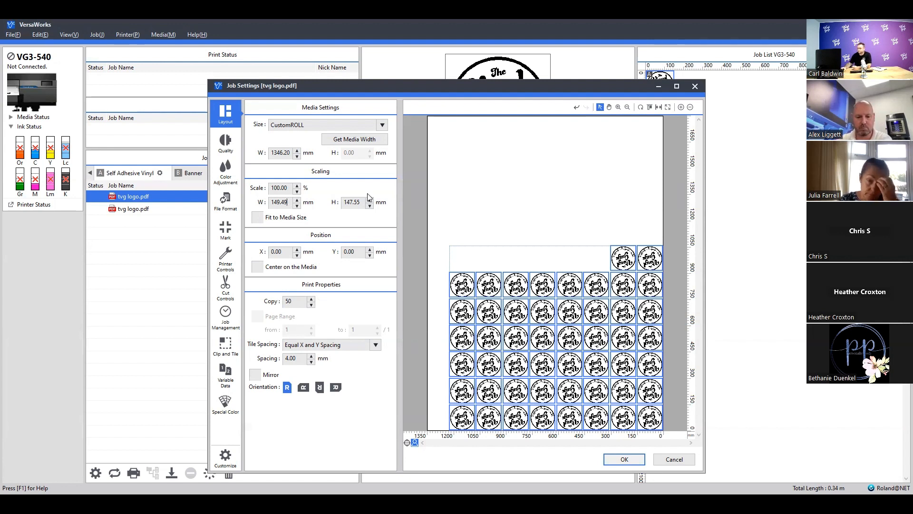
left_click(257, 267)
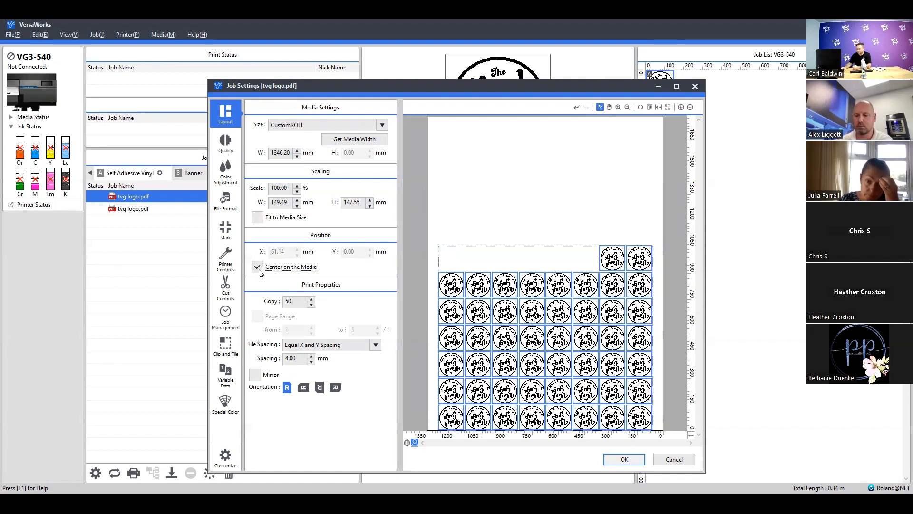
left_click(257, 267)
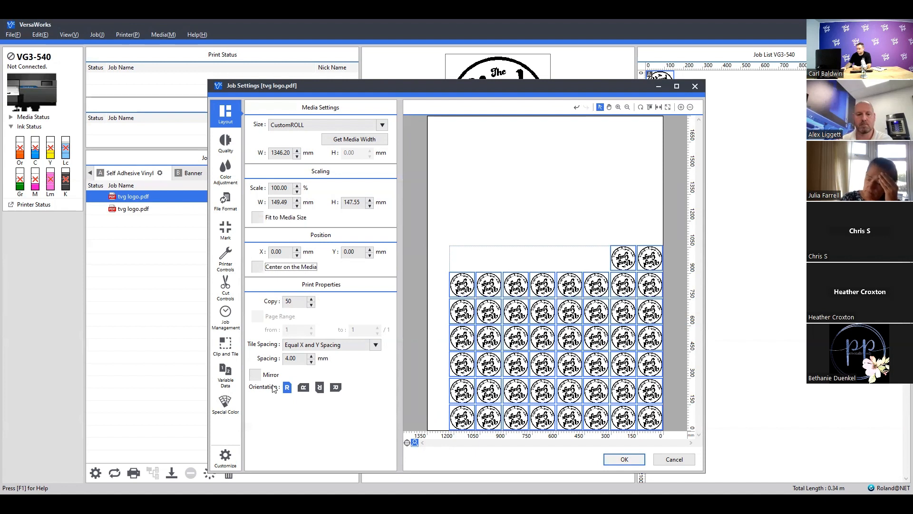
- Reduce the equal X and Y tile spacing between the logo copies to 2 mm
left_click(310, 363)
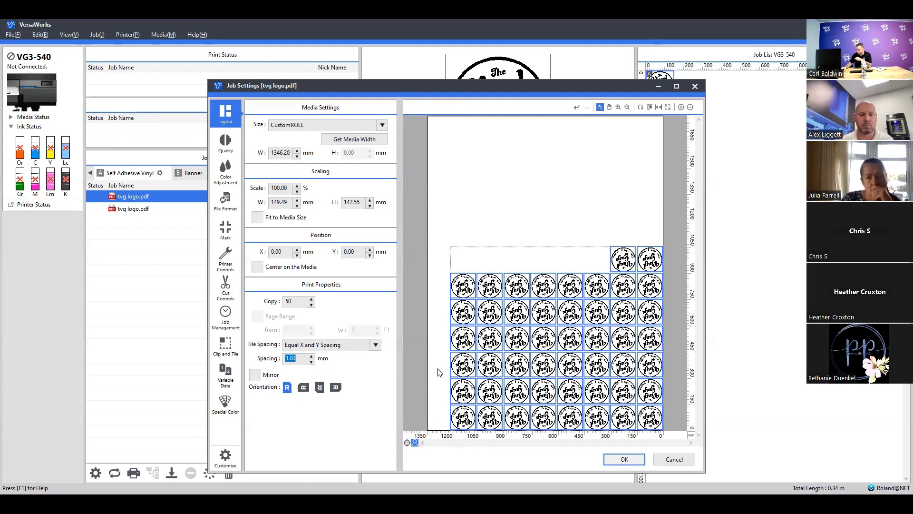
left_click(312, 363)
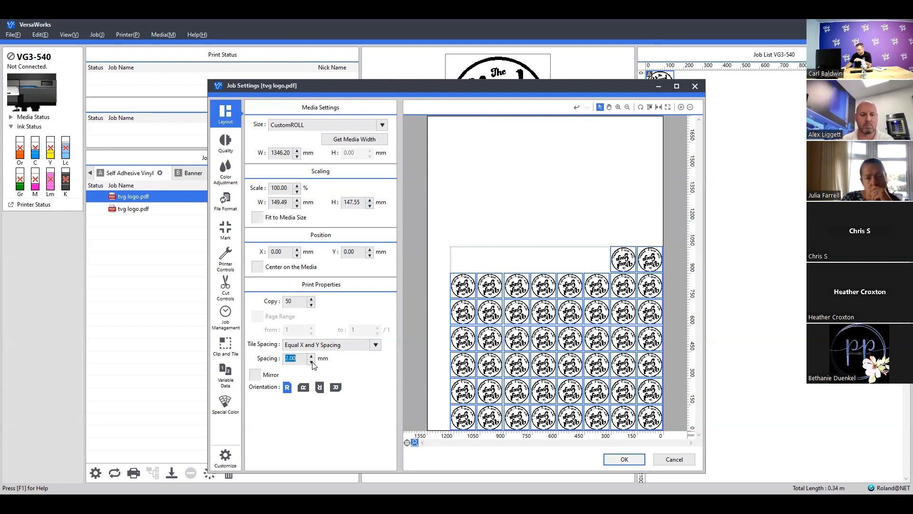
- Compare the layout with 0 mm tile spacing between the logo copies and restore the spacing to 2 mm
left_click(312, 362)
left_click(312, 363)
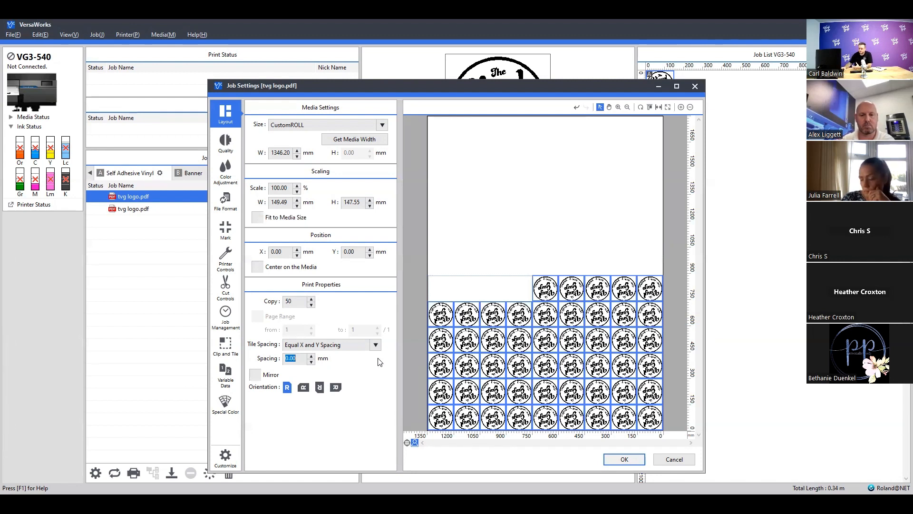
left_click(312, 356)
left_click(312, 356)
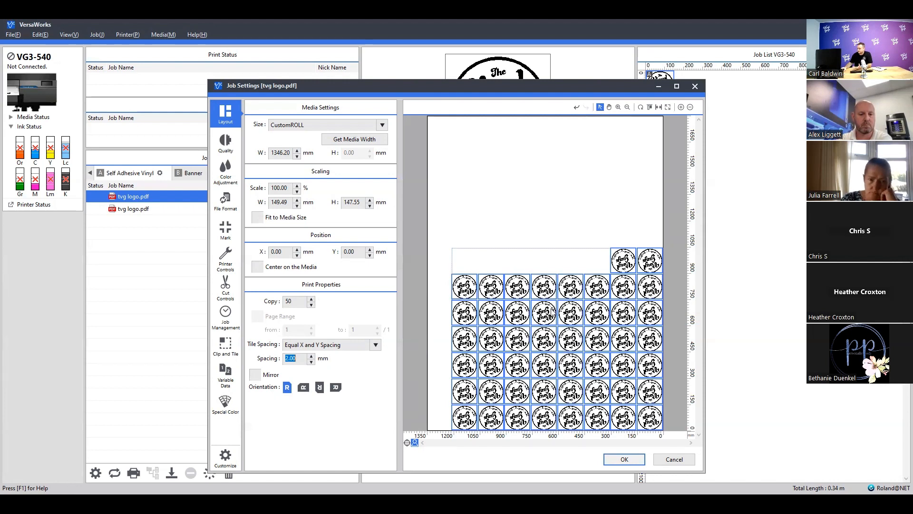
- Compare the sideways orientations of the logo copies and keep the second orientation option
left_click(303, 388)
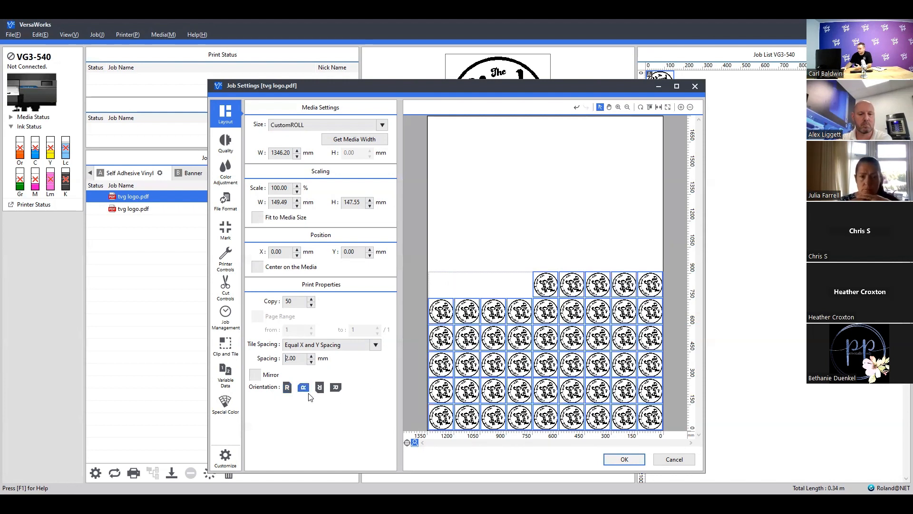
left_click(334, 390)
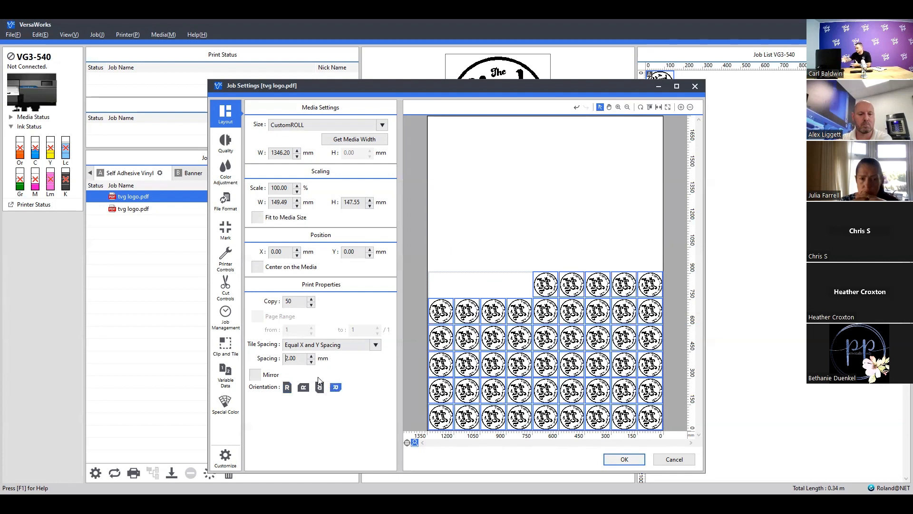
left_click(319, 387)
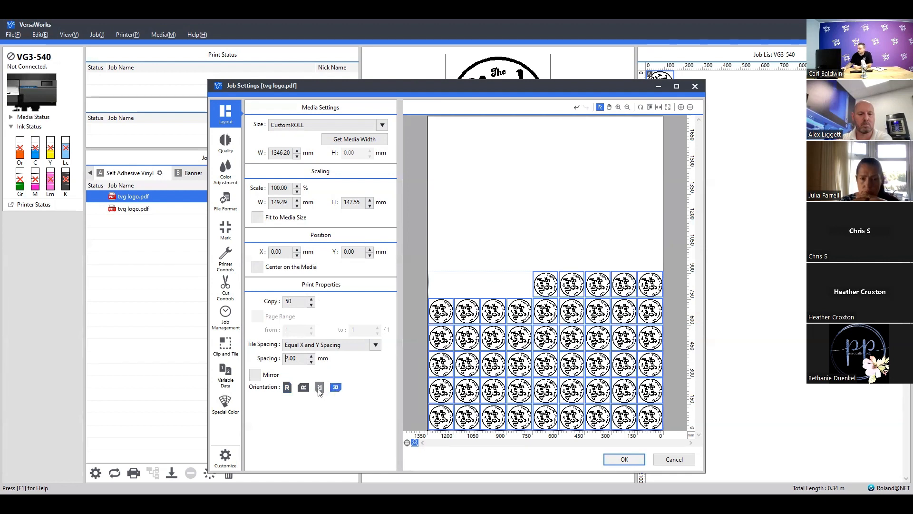
left_click(305, 388)
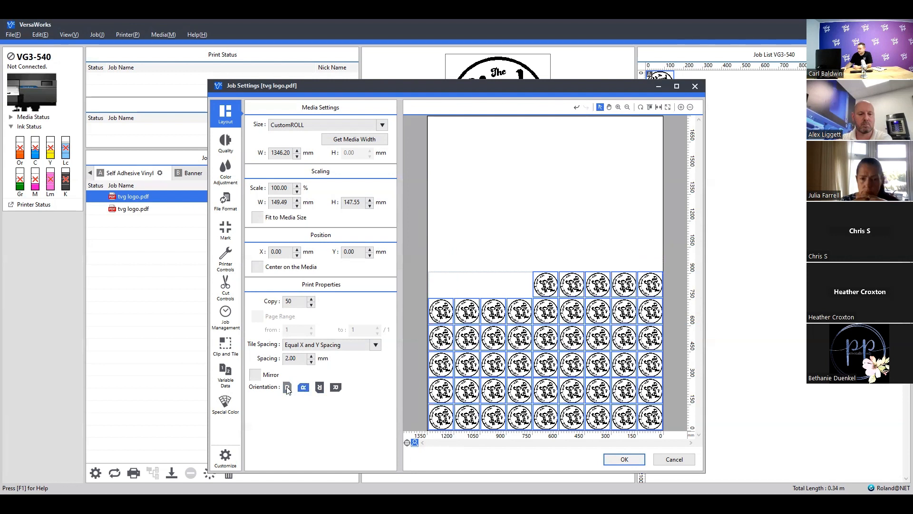
- Increase the number of logo copies to 54 to fill the last row across the media
left_click(311, 299)
left_click(312, 298)
left_click(311, 299)
left_click(312, 299)
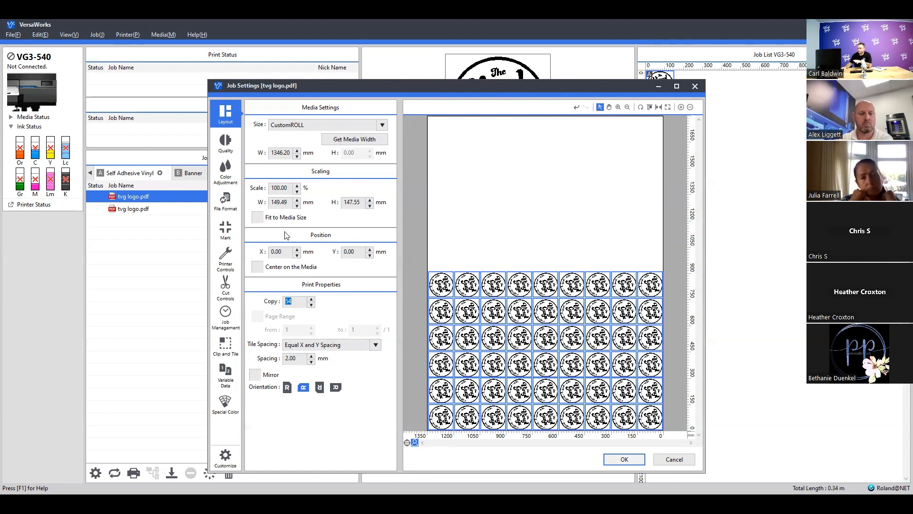
- Raise the number of logo copies step by step to 173, extending the layout along the roll
left_click(309, 297)
left_click(309, 297)
left_click(310, 297)
left_click(310, 297)
left_click(309, 297)
left_click(310, 297)
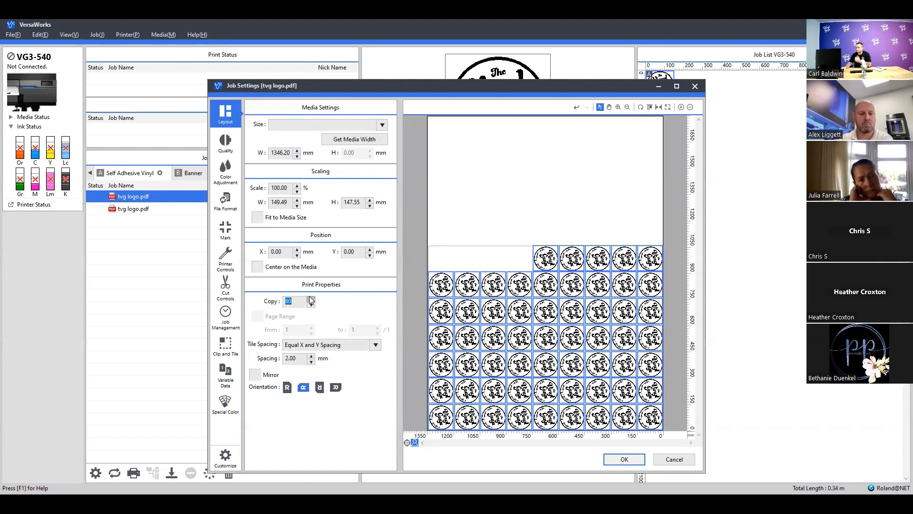
left_click(310, 297)
left_click(309, 297)
left_click(309, 298)
left_click(310, 298)
left_click(310, 297)
left_click(310, 298)
left_click(309, 298)
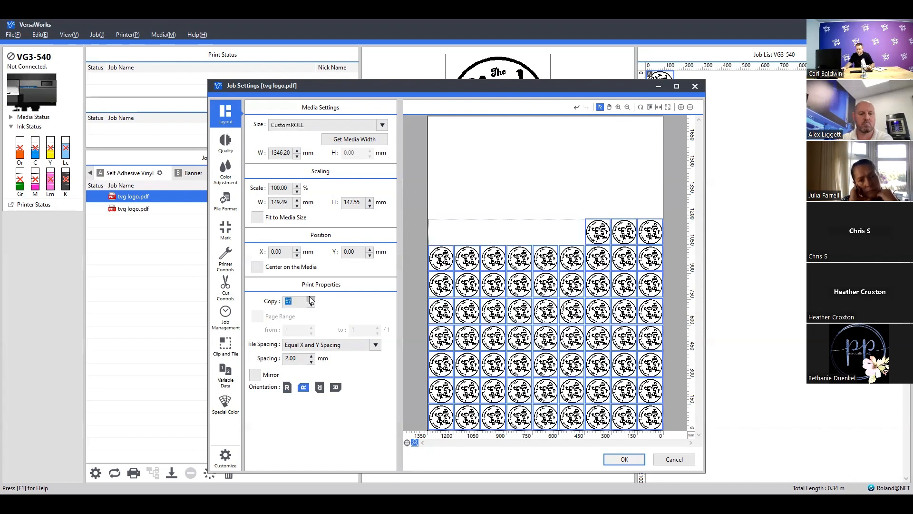
left_click(310, 297)
left_click(310, 297)
left_click(309, 298)
left_click(309, 297)
left_click(309, 297)
left_click(309, 297)
left_click(310, 297)
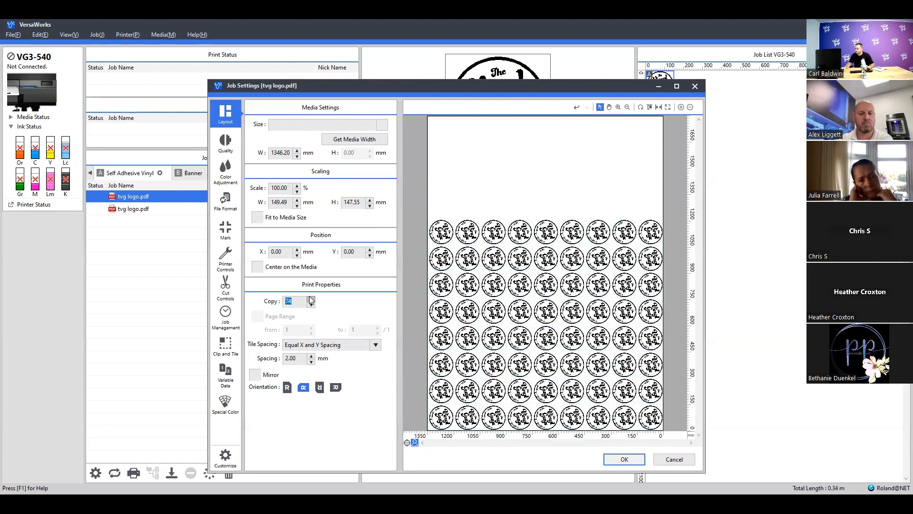
left_click(310, 297)
left_click(309, 297)
left_click(310, 298)
left_click(309, 298)
left_click(310, 297)
left_click(309, 298)
left_click(309, 297)
left_click(309, 297)
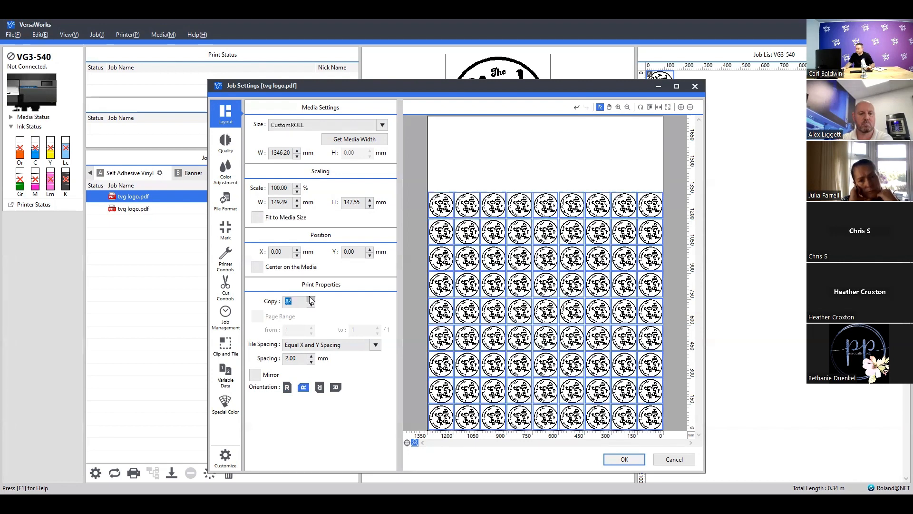
left_click(310, 298)
left_click(310, 297)
left_click(310, 297)
left_click(310, 297)
left_click(310, 298)
left_click(309, 297)
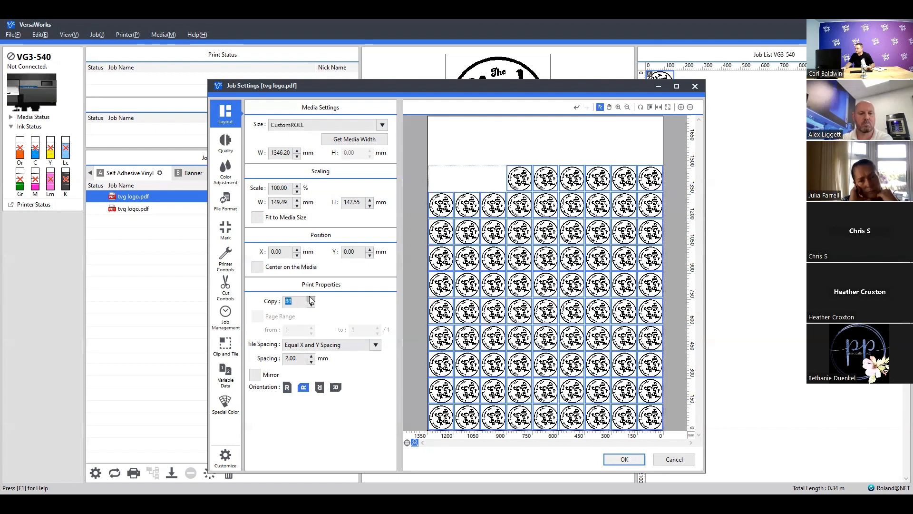
left_click(310, 297)
left_click(310, 297)
left_click(310, 297)
left_click(310, 298)
left_click(309, 297)
left_click(310, 297)
left_click(310, 297)
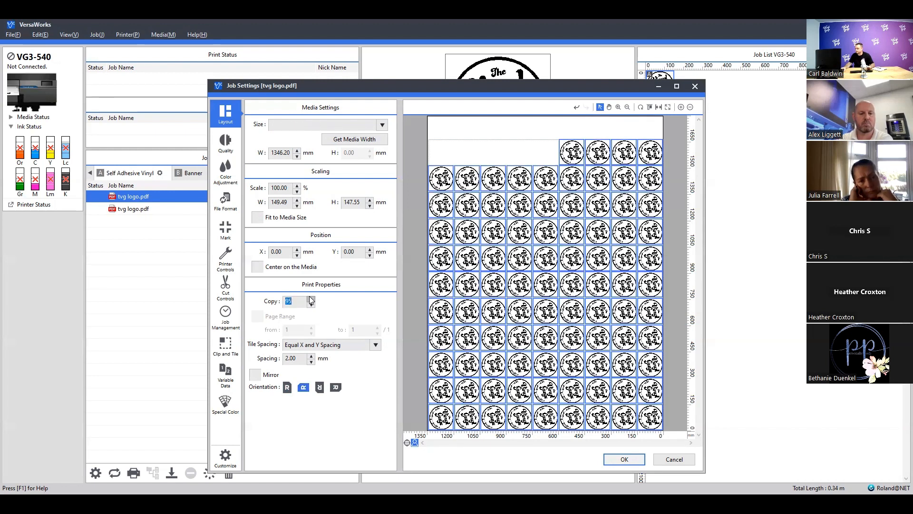
left_click(310, 298)
left_click(310, 297)
left_click(309, 298)
left_click(310, 297)
left_click(309, 297)
left_click(310, 298)
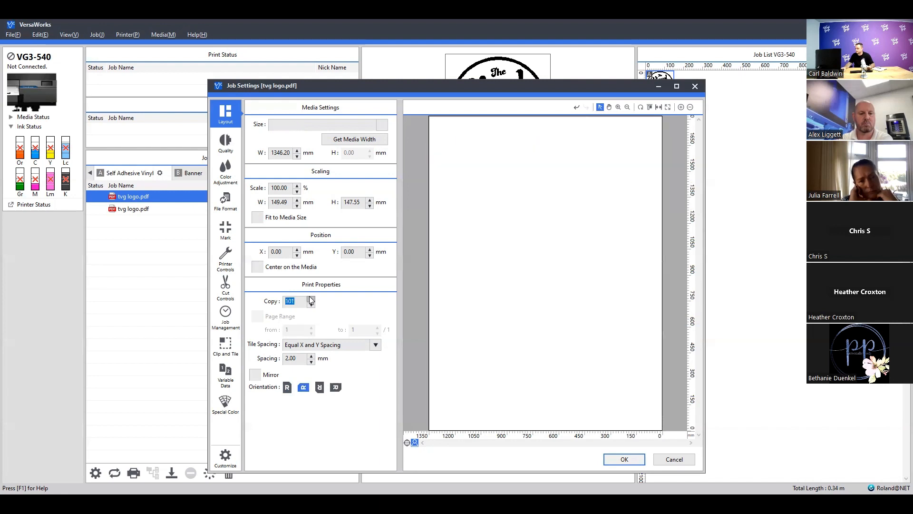
left_click(310, 297)
left_click(309, 297)
left_click(310, 297)
left_click(310, 298)
left_click(309, 298)
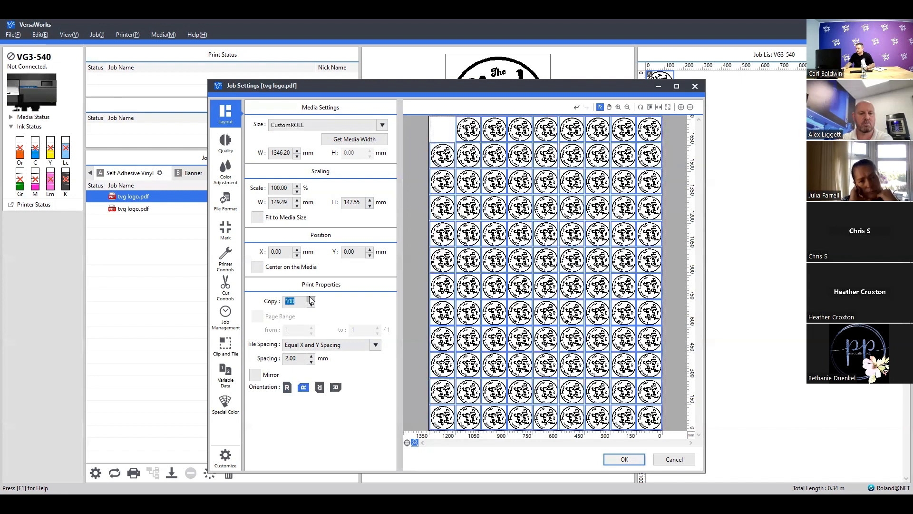
left_click(310, 297)
left_click(309, 297)
left_click(310, 298)
left_click(310, 297)
left_click(309, 297)
left_click(310, 298)
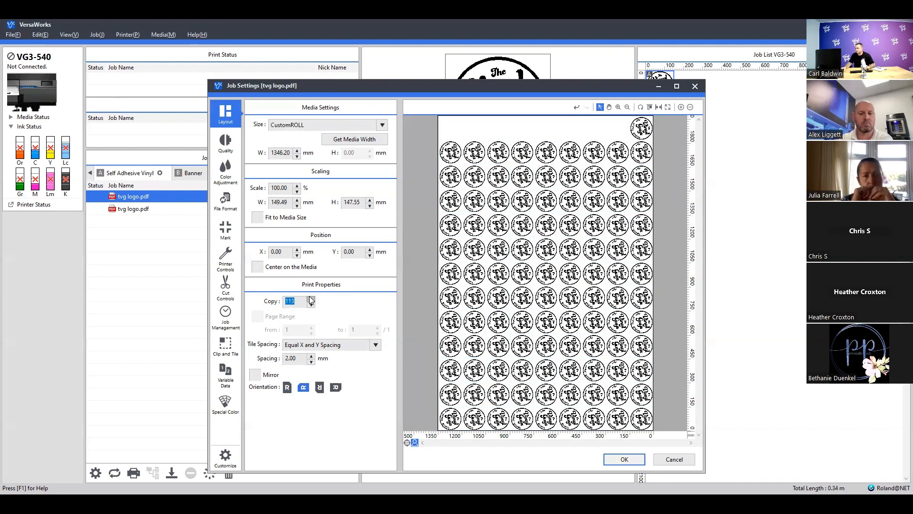
left_click(310, 297)
left_click(310, 297)
left_click(309, 297)
left_click(309, 298)
left_click(310, 297)
left_click(309, 298)
left_click(310, 297)
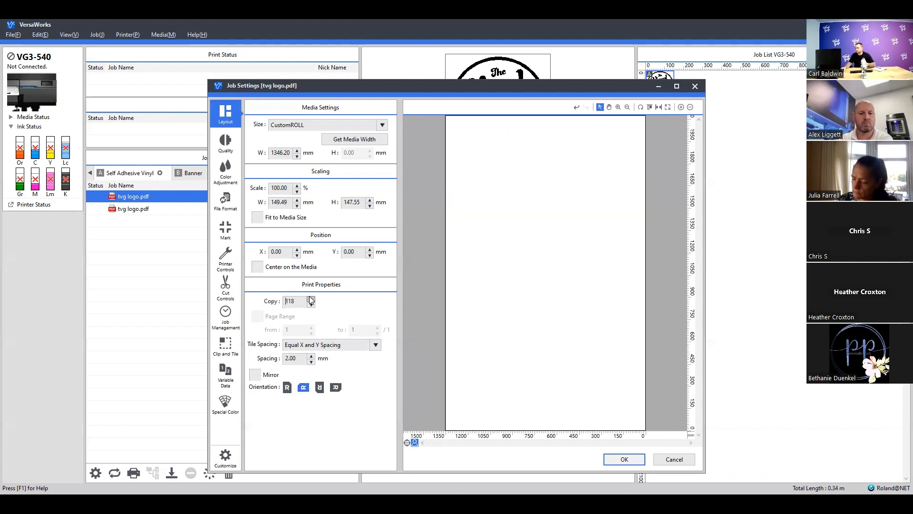
left_click(309, 297)
left_click(309, 297)
left_click(310, 298)
left_click(310, 297)
left_click(310, 297)
left_click(310, 297)
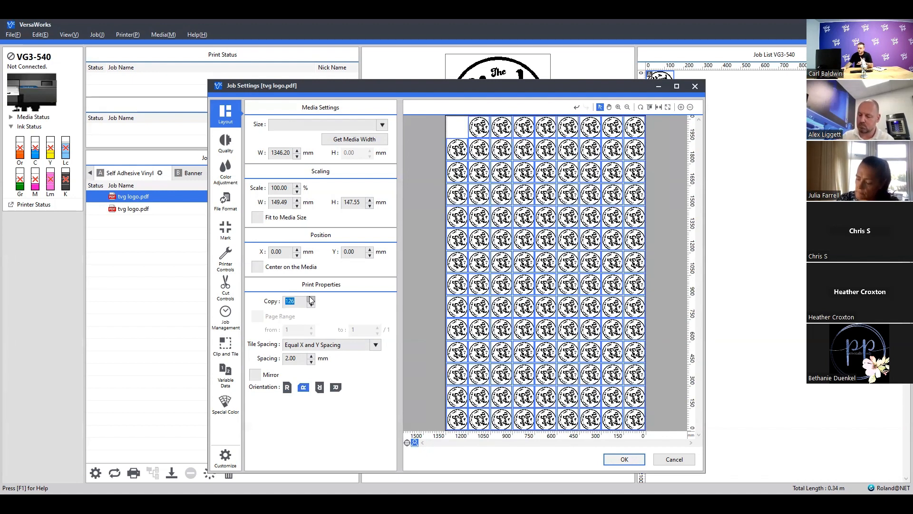
left_click(310, 297)
left_click(310, 297)
left_click(309, 297)
left_click(309, 297)
left_click(309, 297)
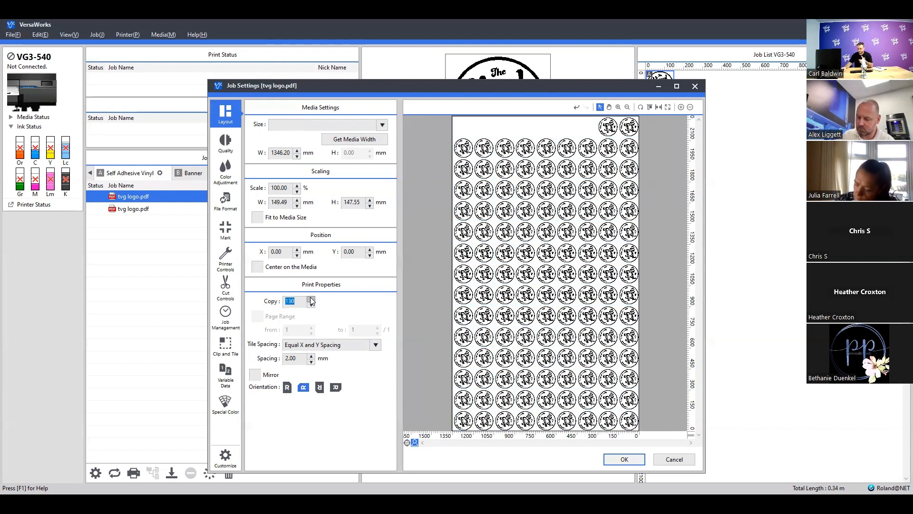
left_click(309, 297)
left_click(310, 297)
left_click(309, 297)
left_click(310, 298)
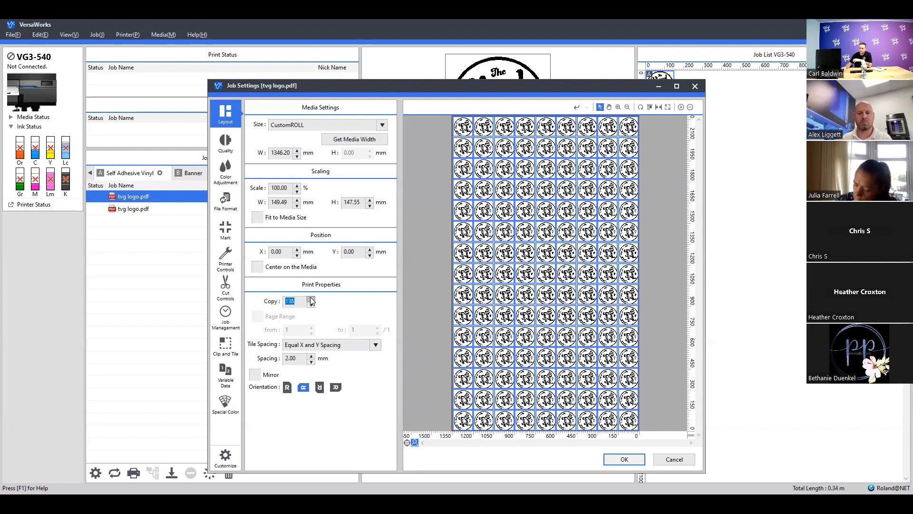
left_click(310, 298)
left_click(310, 299)
left_click(310, 298)
left_click(310, 299)
left_click(310, 298)
left_click(310, 298)
left_click(310, 298)
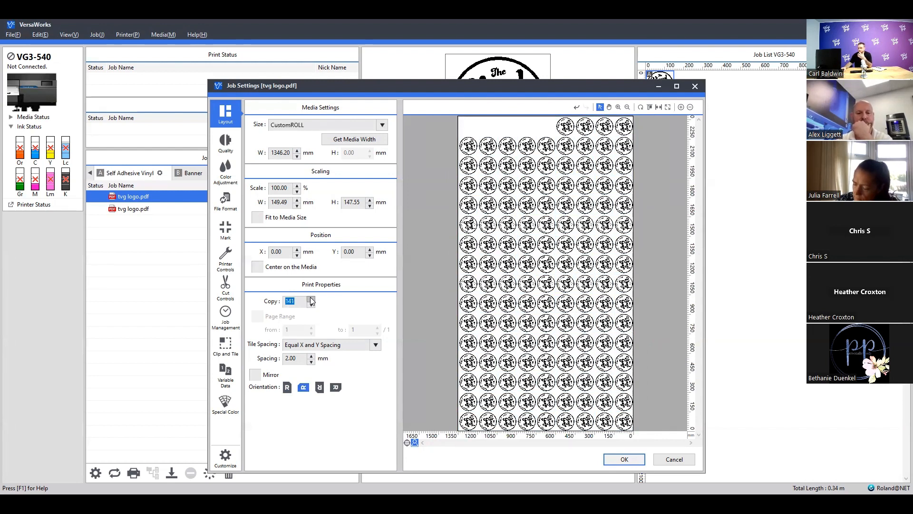
left_click(310, 299)
left_click(310, 298)
left_click(310, 299)
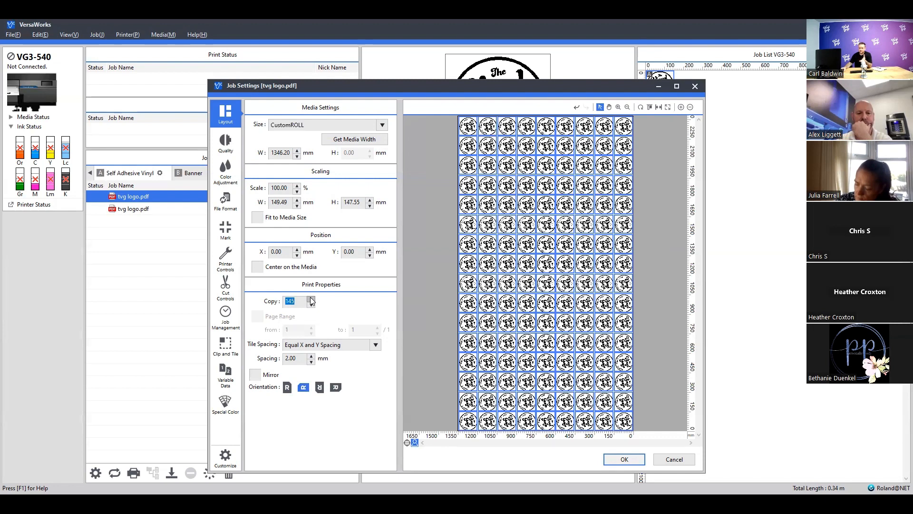
left_click(310, 299)
left_click(310, 298)
left_click(310, 298)
left_click(310, 298)
left_click(310, 298)
left_click(311, 298)
left_click(310, 298)
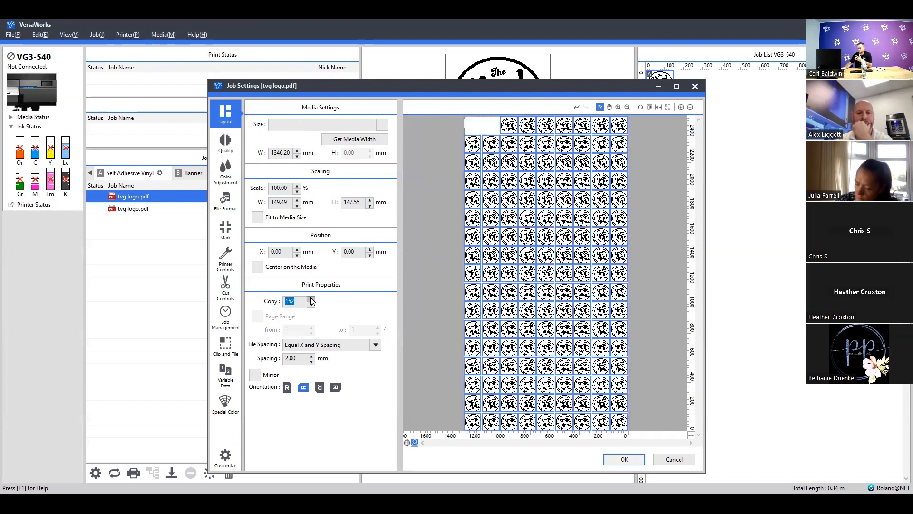
left_click(310, 298)
left_click(310, 298)
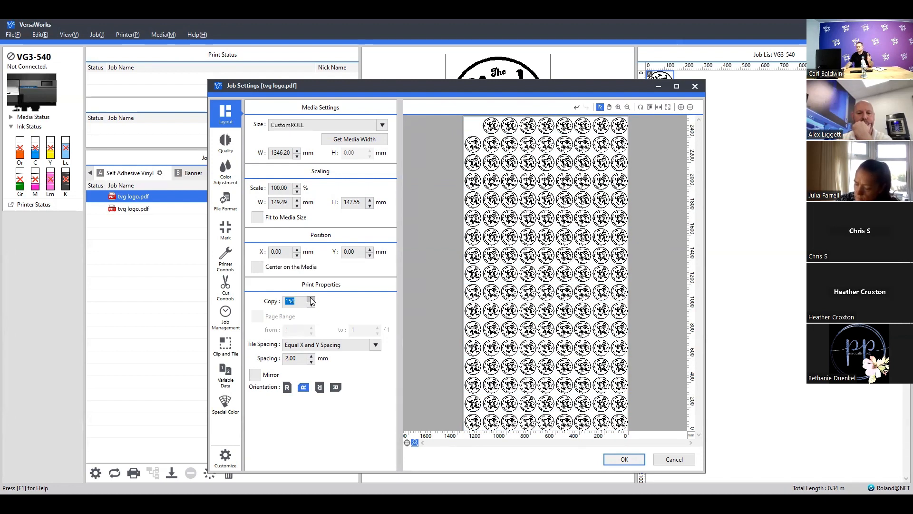
left_click(311, 298)
left_click(311, 298)
left_click(310, 298)
left_click(310, 299)
left_click(310, 298)
left_click(311, 298)
left_click(311, 298)
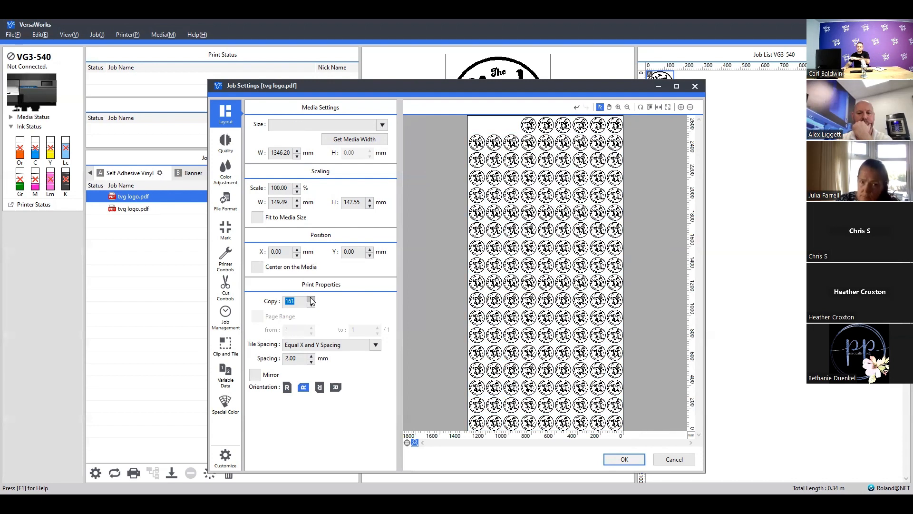
left_click(311, 299)
left_click(310, 298)
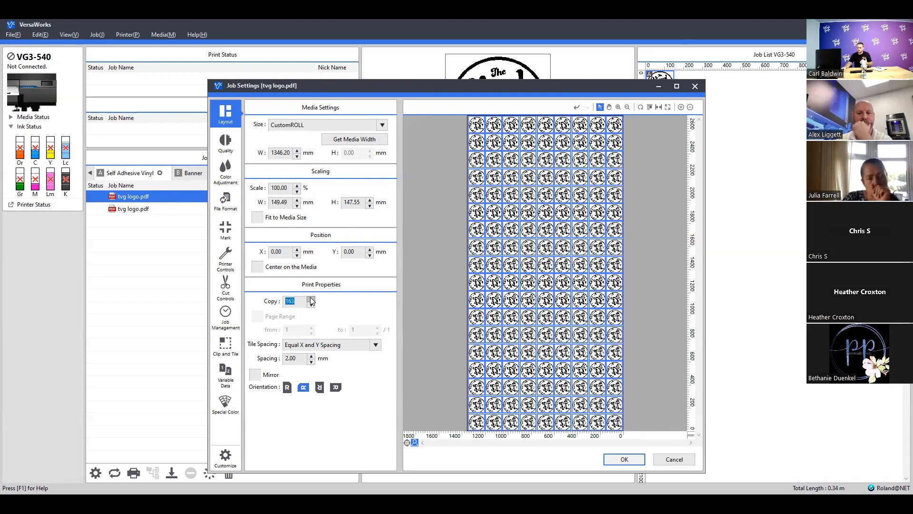
left_click(311, 299)
left_click(310, 298)
left_click(311, 298)
left_click(311, 299)
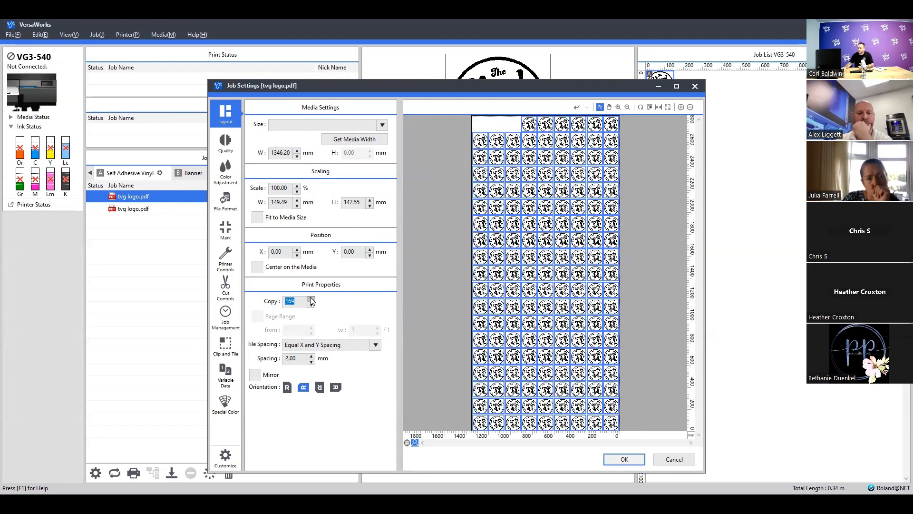
left_click(310, 298)
left_click(310, 298)
left_click(310, 299)
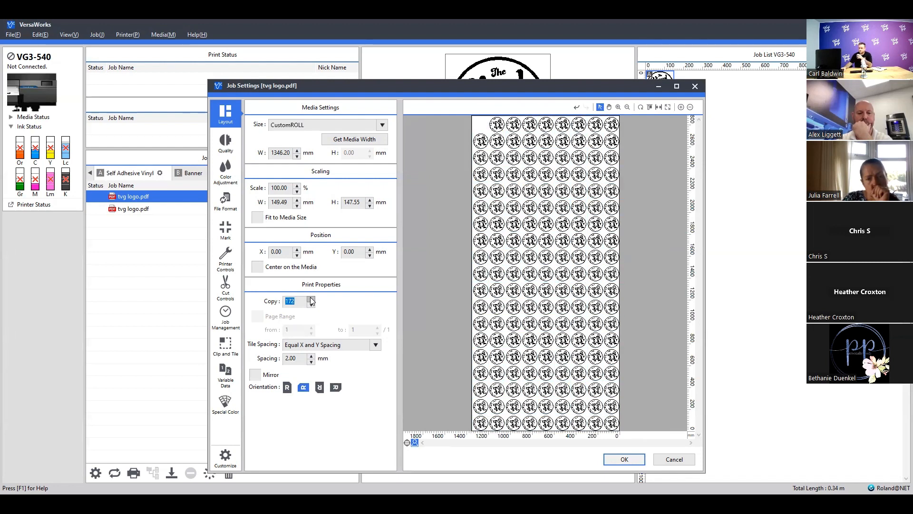
left_click(311, 298)
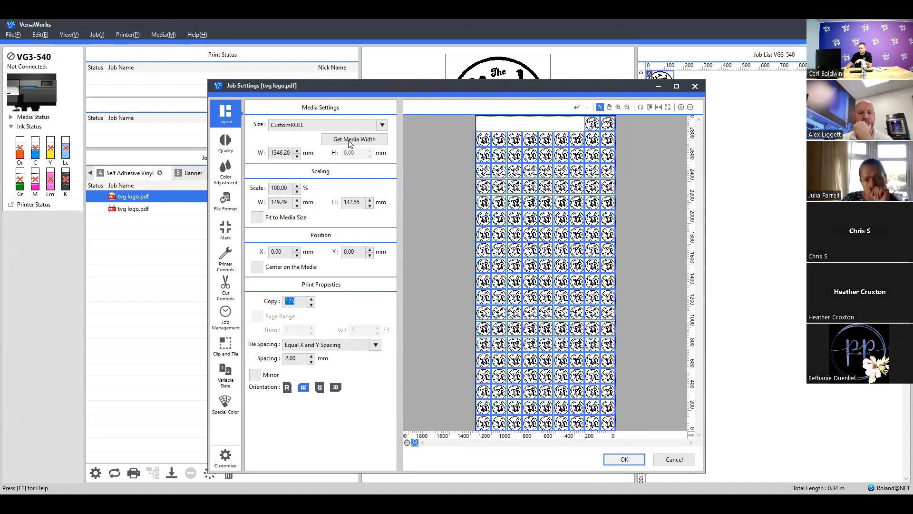
- Copy the media width value and switch the media size from CustomROLL to CustomCUT
left_click(291, 154)
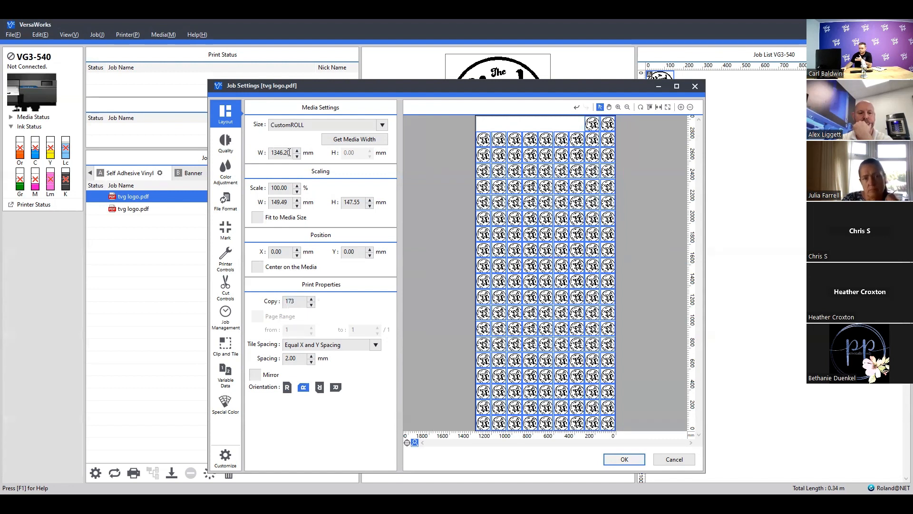
left_click_drag(289, 152, 270, 149)
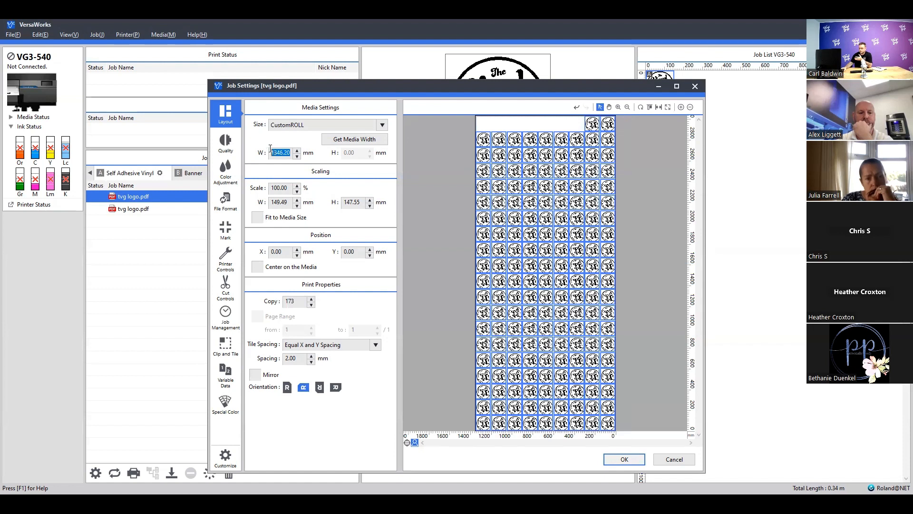
right_click(279, 149)
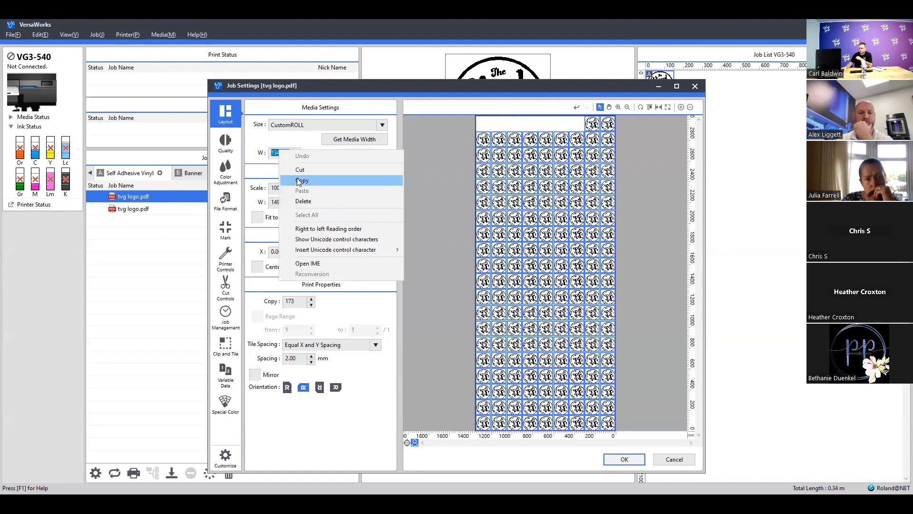
left_click(300, 182)
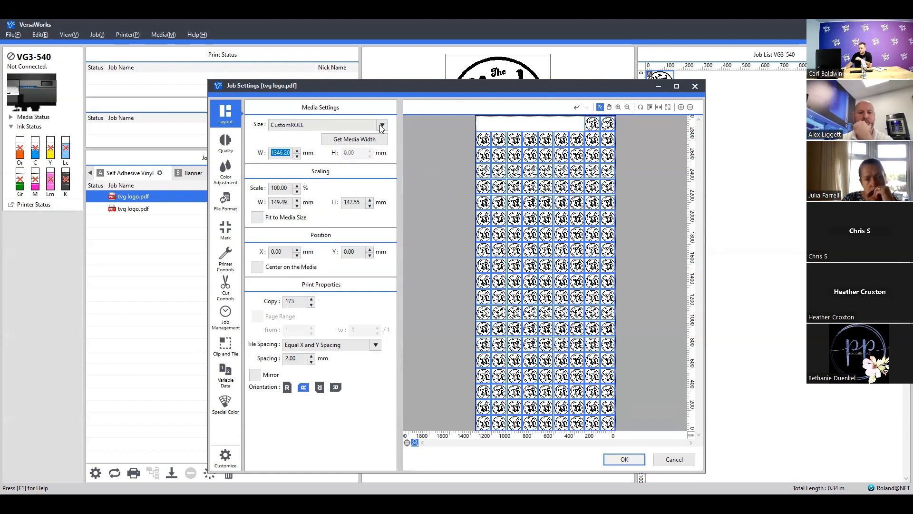
left_click(382, 125)
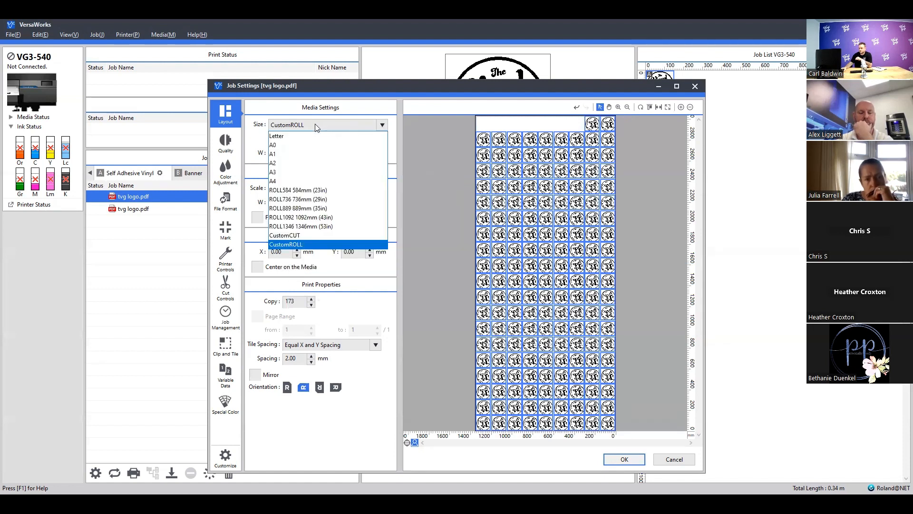
left_click(308, 235)
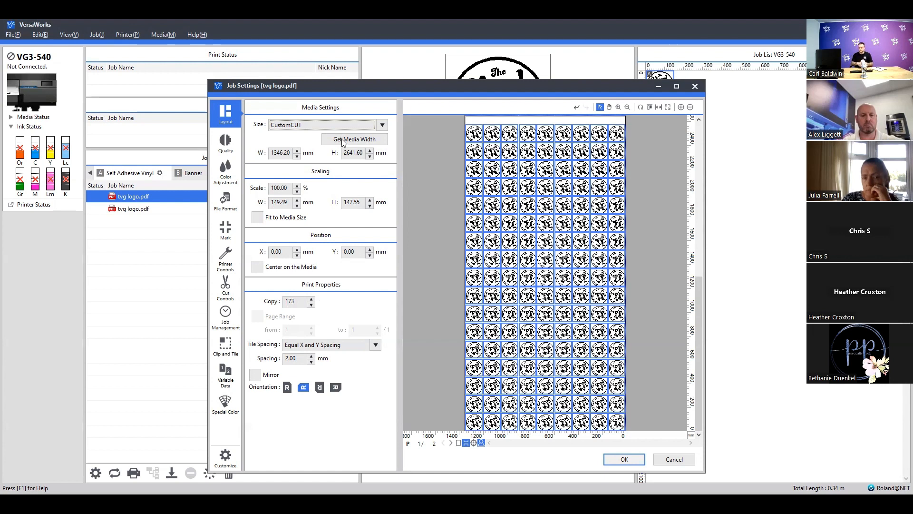
- Reduce the CustomCUT media height step by step to 2563.60 mm
left_click(290, 153)
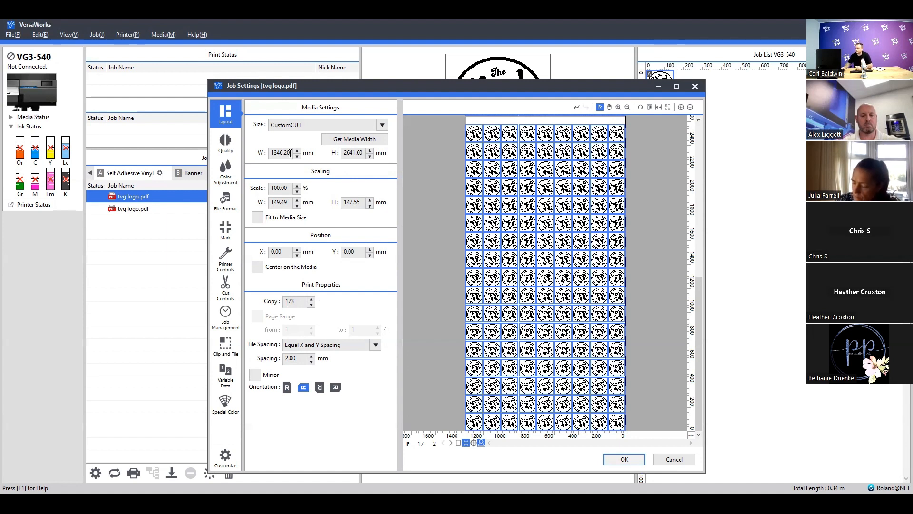
left_click(364, 153)
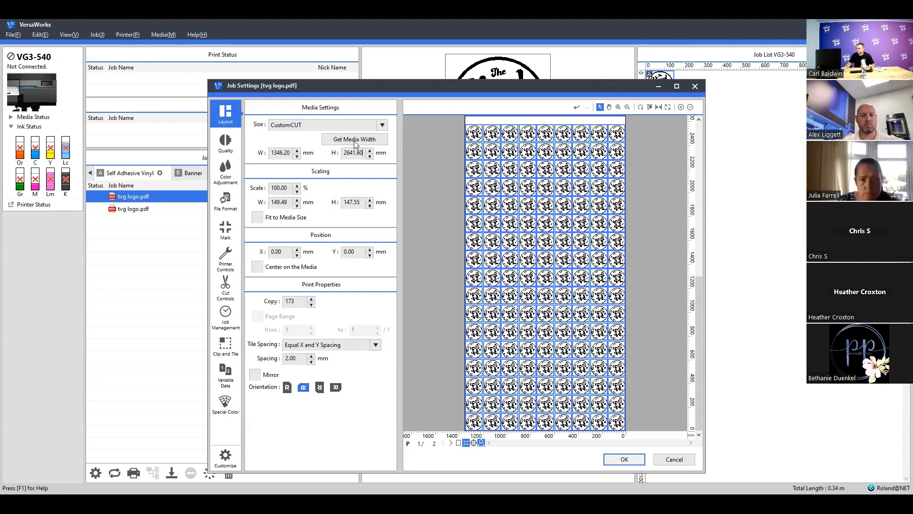
left_click(370, 158)
left_click(370, 157)
left_click(371, 157)
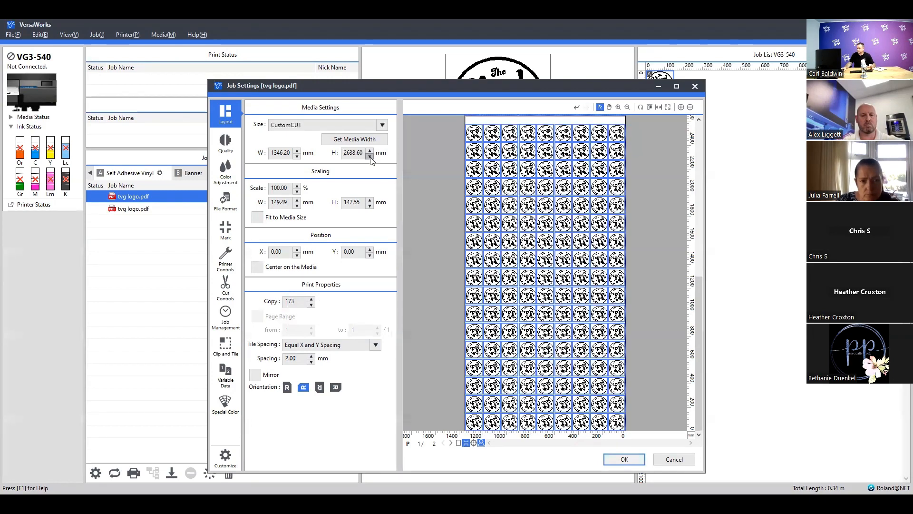
left_click(371, 158)
left_click(371, 157)
left_click(370, 157)
left_click(370, 157)
left_click(370, 157)
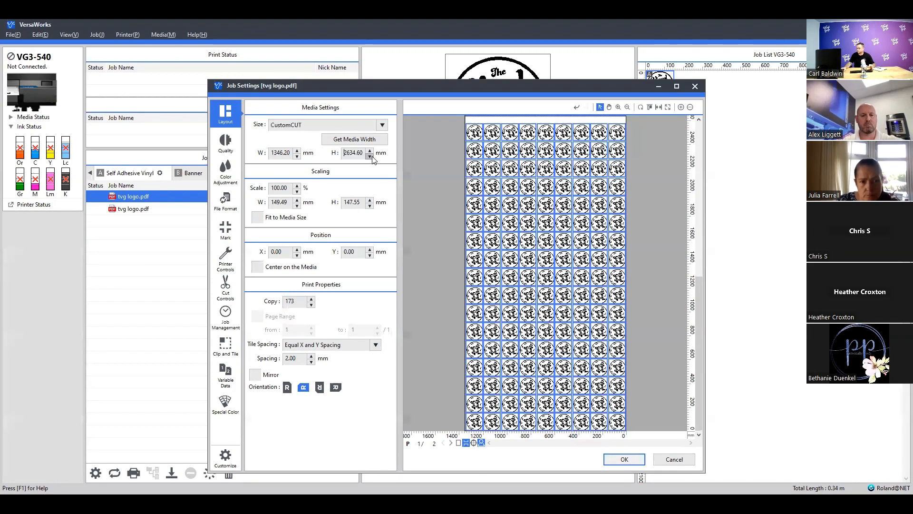
left_click(370, 157)
left_click(370, 157)
left_click(371, 157)
left_click(371, 157)
left_click(371, 157)
left_click(371, 156)
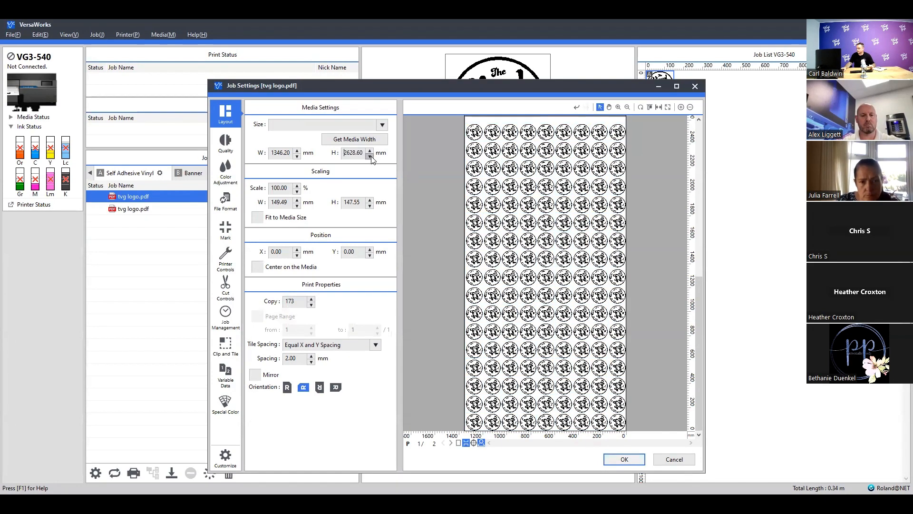
left_click(370, 157)
left_click(371, 156)
left_click(370, 157)
left_click(370, 157)
left_click(370, 157)
left_click(370, 157)
left_click(371, 156)
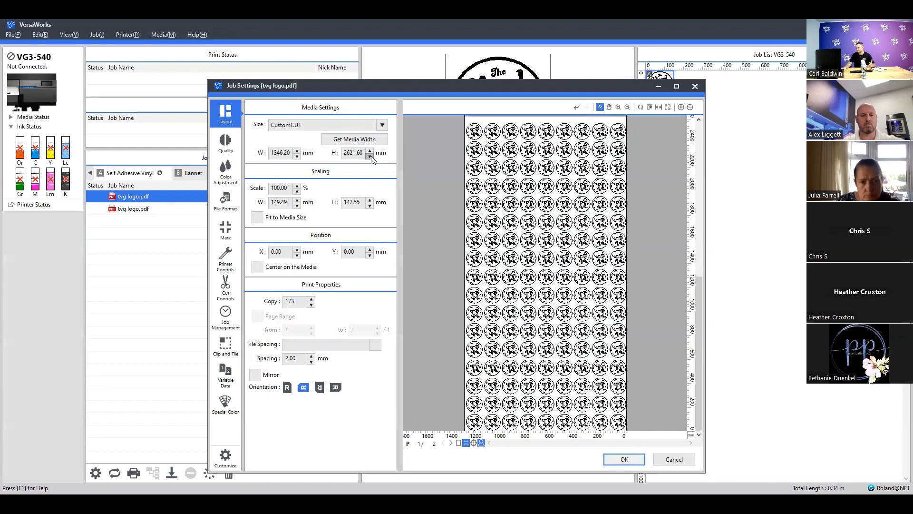
left_click(370, 157)
left_click(370, 157)
left_click(371, 157)
left_click(371, 157)
left_click(370, 157)
left_click(371, 157)
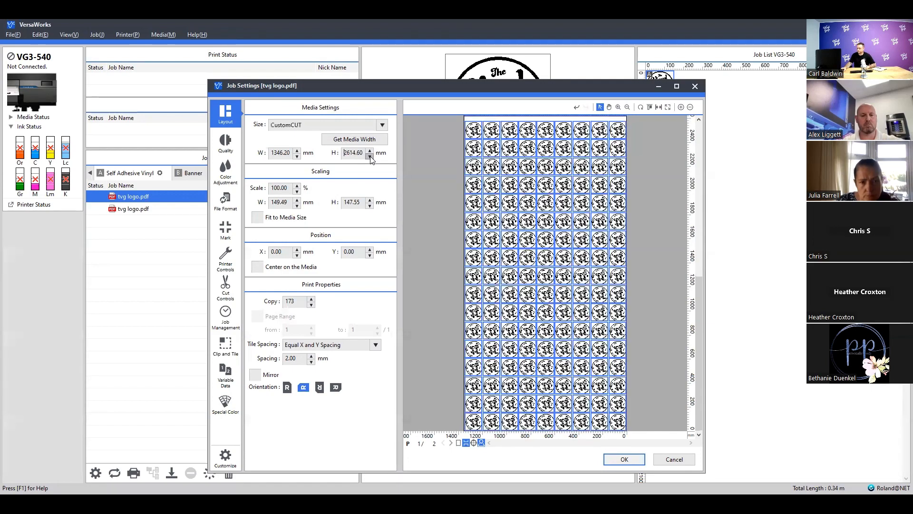
left_click(371, 157)
left_click(370, 157)
left_click(371, 157)
left_click(371, 157)
left_click(371, 157)
left_click(371, 157)
left_click(371, 157)
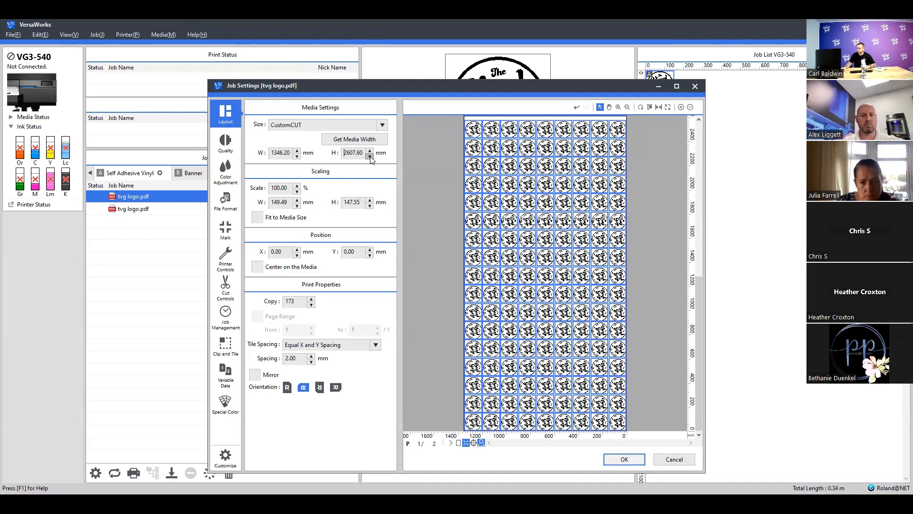
left_click(371, 157)
left_click(370, 157)
left_click(371, 157)
left_click(370, 157)
left_click(370, 157)
left_click(370, 157)
left_click(371, 157)
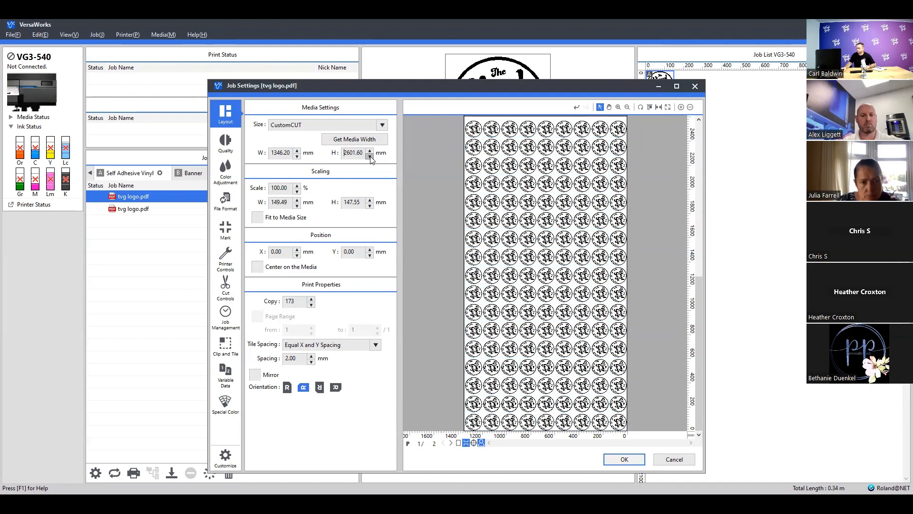
left_click(370, 156)
left_click(371, 157)
left_click(371, 157)
left_click(370, 157)
left_click(370, 157)
left_click(370, 157)
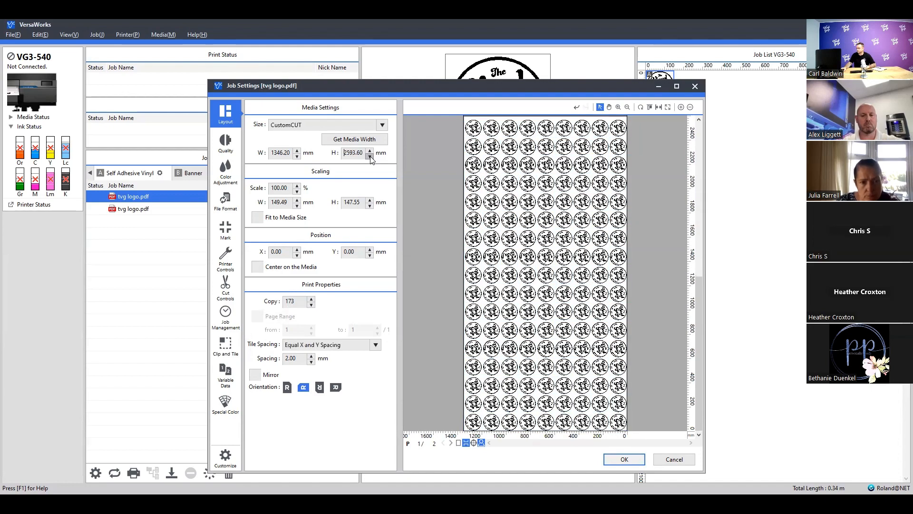
left_click(371, 157)
left_click(371, 157)
left_click(371, 157)
left_click(370, 157)
left_click(371, 156)
left_click(370, 157)
left_click(370, 157)
left_click(371, 157)
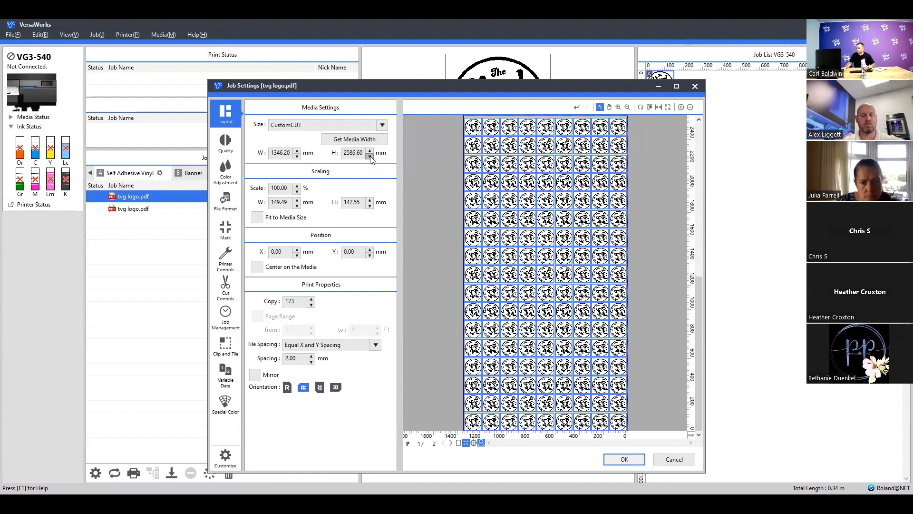
left_click(370, 157)
left_click(371, 157)
left_click(370, 157)
left_click(370, 157)
left_click(370, 157)
left_click(370, 157)
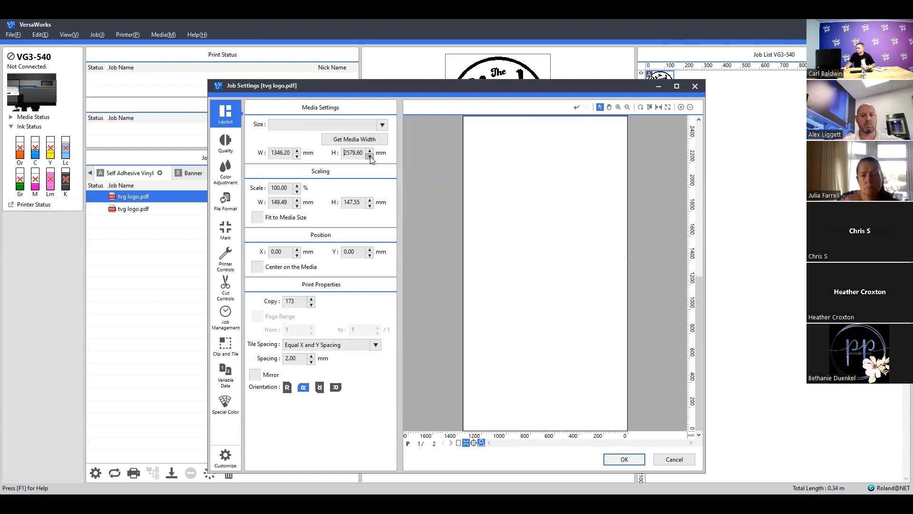
left_click(370, 157)
left_click(371, 157)
left_click(370, 157)
left_click(369, 156)
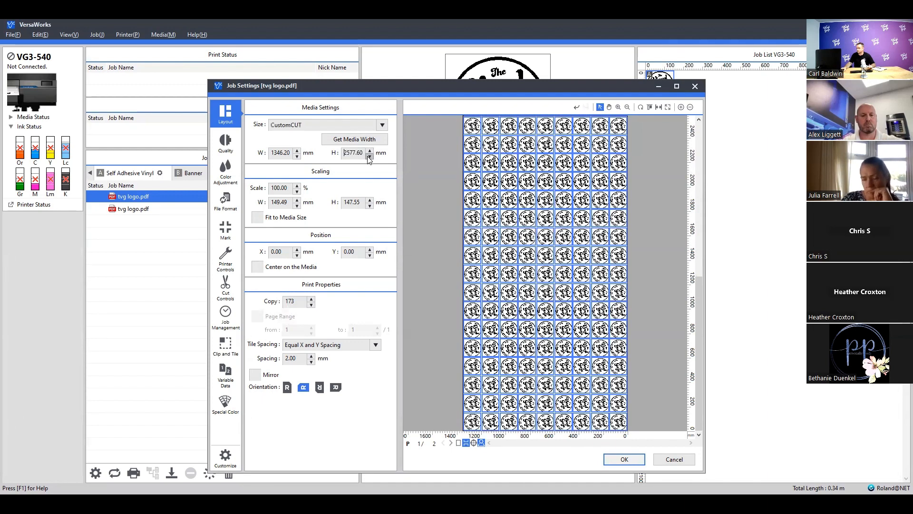
left_click(370, 157)
left_click(369, 157)
left_click(370, 157)
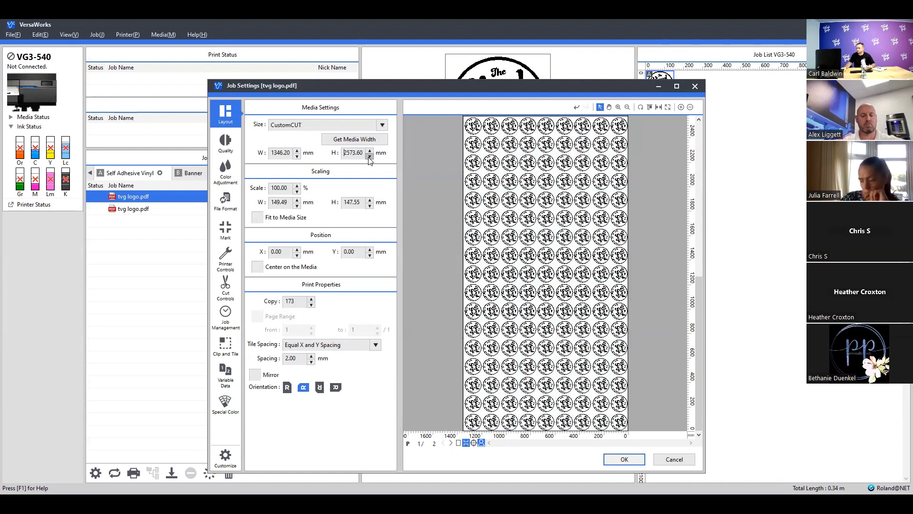
left_click(370, 157)
left_click(369, 157)
left_click(369, 157)
left_click(370, 157)
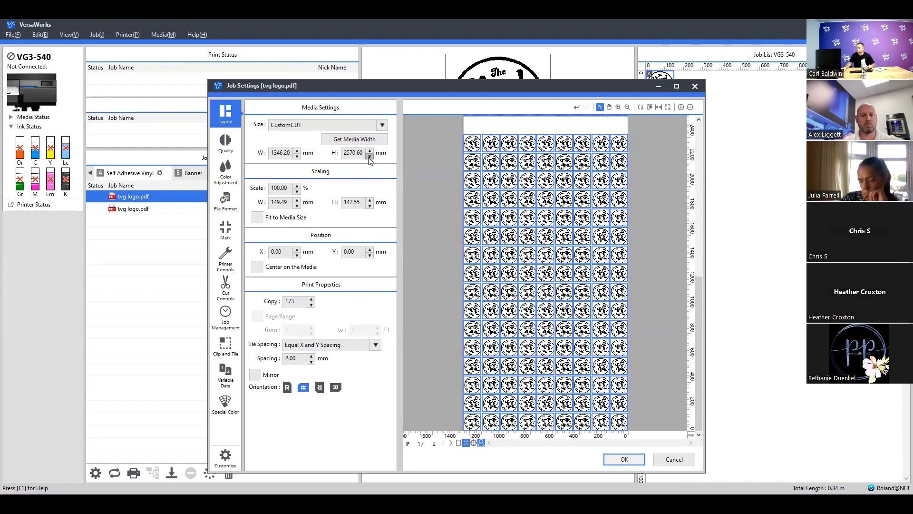
left_click(370, 157)
left_click(370, 157)
left_click(370, 157)
left_click(370, 157)
left_click(370, 157)
left_click(369, 157)
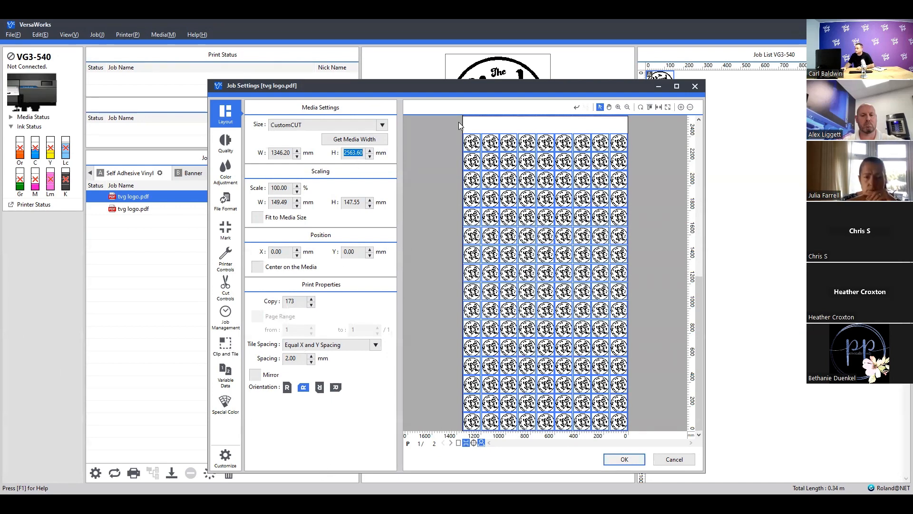
- Lower the media height further to 2534.60 mm
left_click(369, 156)
left_click(369, 156)
left_click(369, 156)
left_click(369, 156)
left_click(369, 157)
left_click(369, 156)
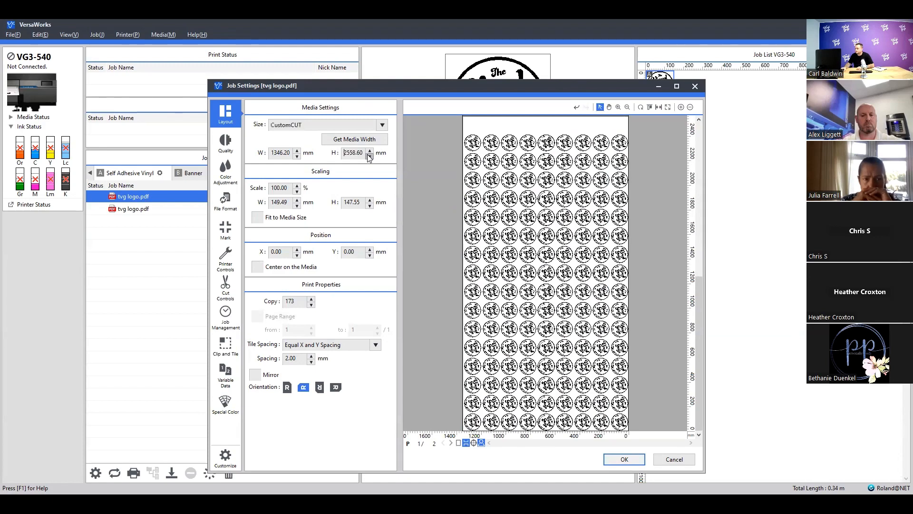
left_click(369, 156)
left_click(369, 156)
left_click(369, 156)
left_click(369, 156)
left_click(369, 156)
left_click(369, 156)
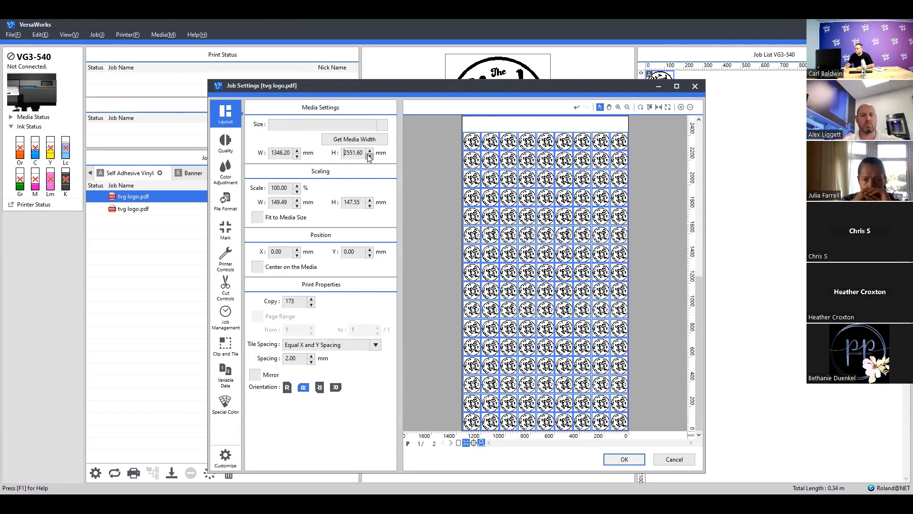
left_click(369, 156)
left_click(369, 156)
left_click(369, 156)
left_click(369, 156)
left_click(369, 156)
left_click(369, 156)
left_click(369, 156)
left_click(369, 156)
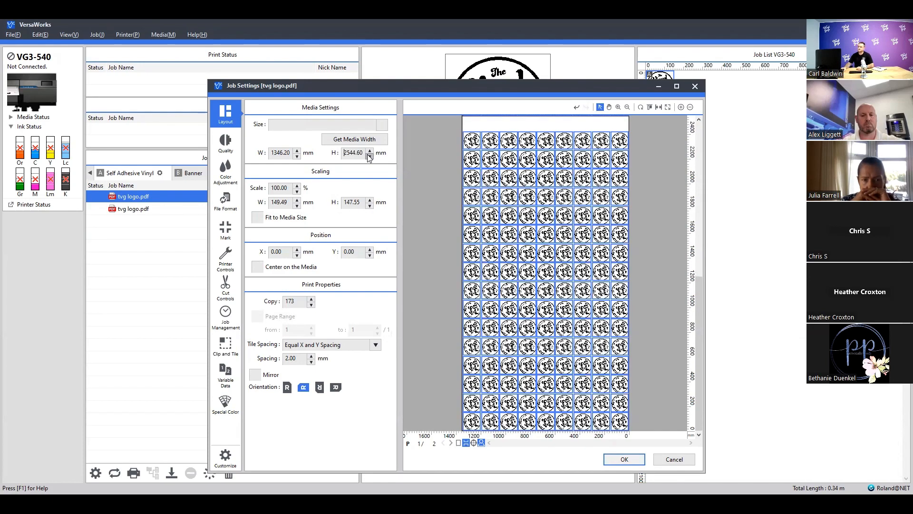
left_click(369, 156)
left_click(369, 156)
left_click(370, 156)
left_click(369, 156)
left_click(369, 156)
left_click(370, 156)
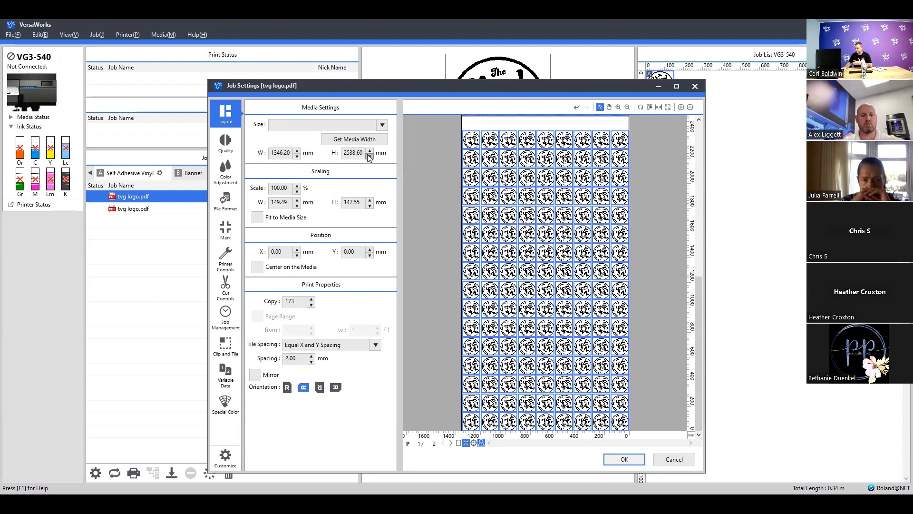
left_click(369, 156)
left_click(369, 156)
left_click(369, 156)
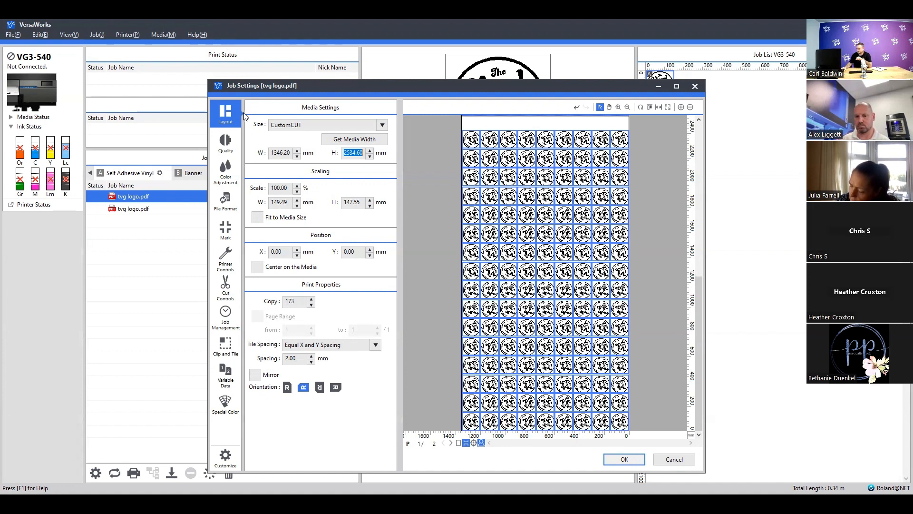
- Set the media type in the job's quality settings to Generic Vinyl 2
left_click(226, 142)
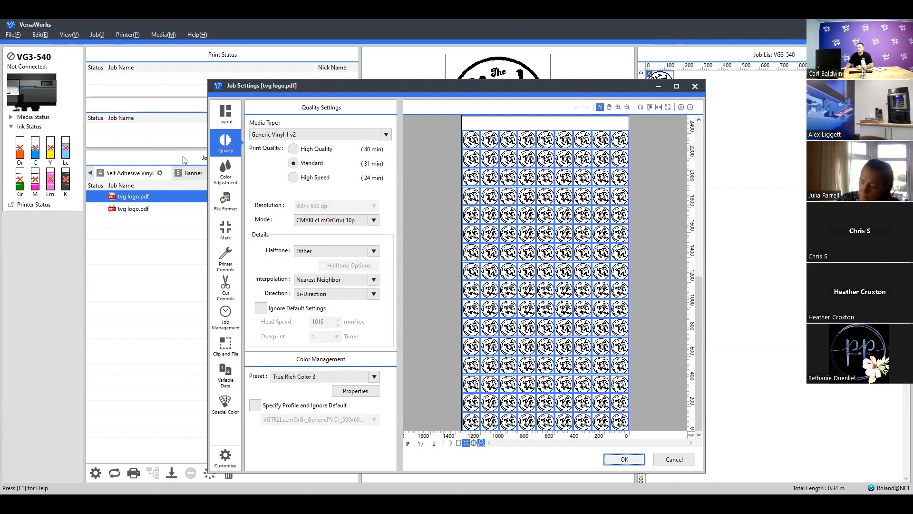
left_click(386, 135)
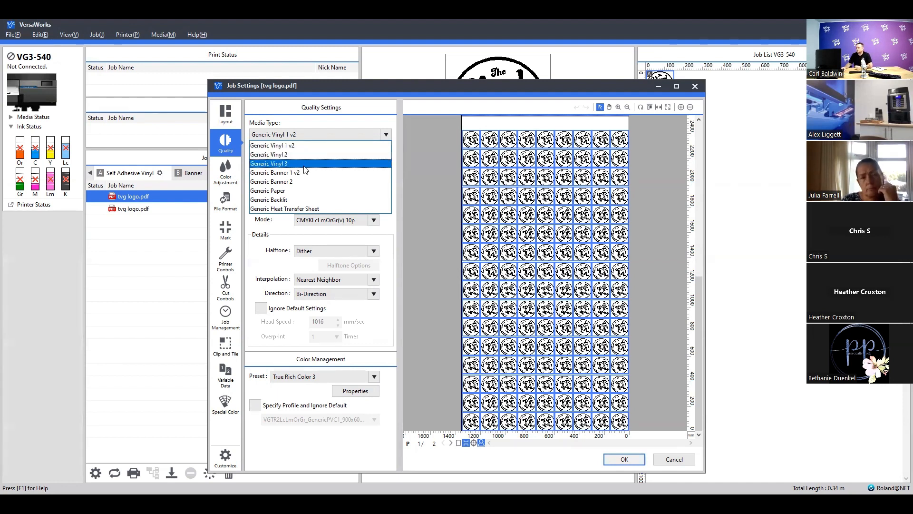
left_click(309, 155)
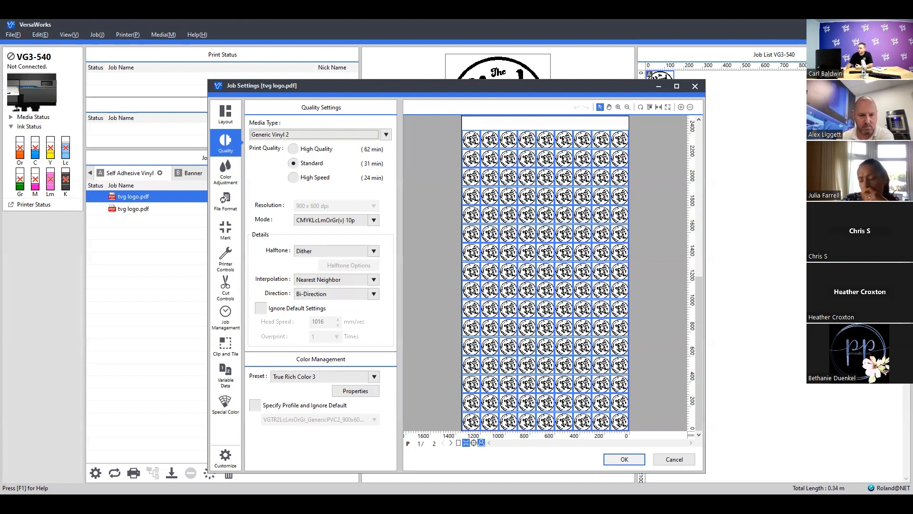
- Compare the print modes offered for Standard and High Quality, and return the print quality to Standard
left_click(374, 224)
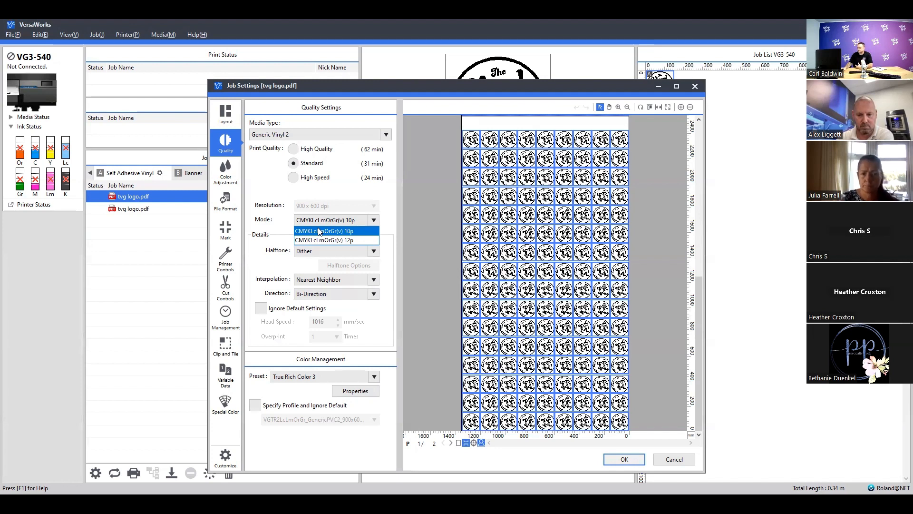
left_click(293, 151)
left_click(373, 222)
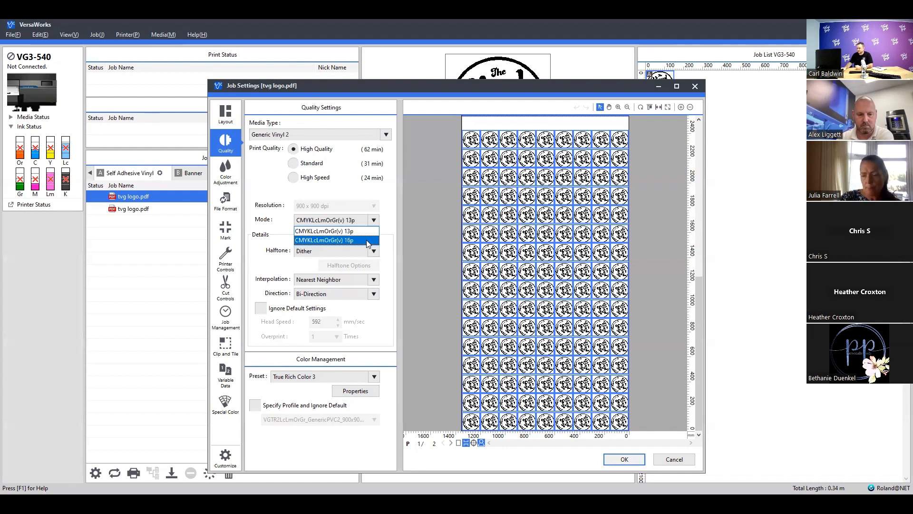
left_click(381, 222)
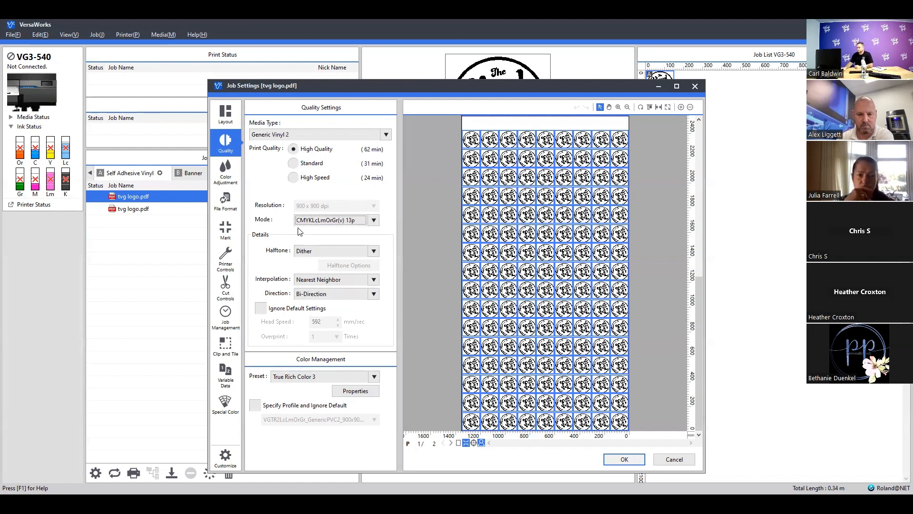
left_click(293, 164)
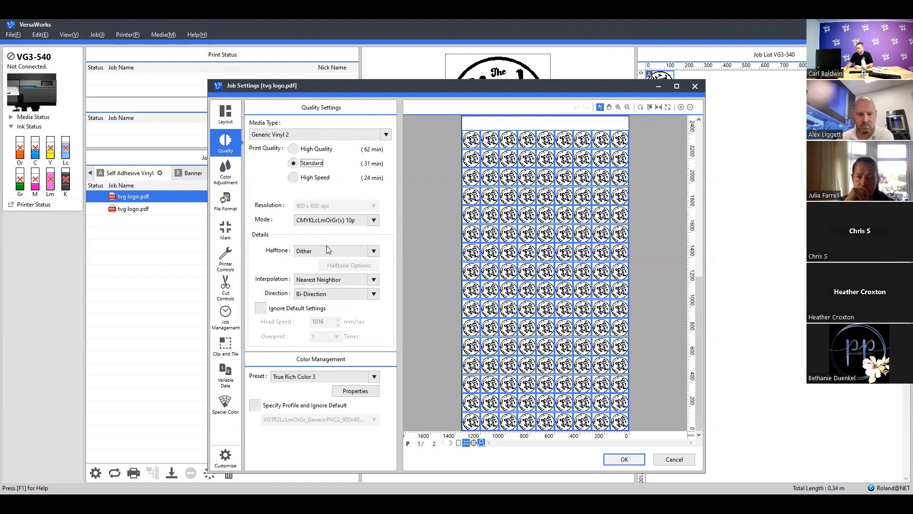
- Compare the print times of Uni-Direction and Bi-Direction printing, and return the direction to Bi-Direction
left_click(374, 294)
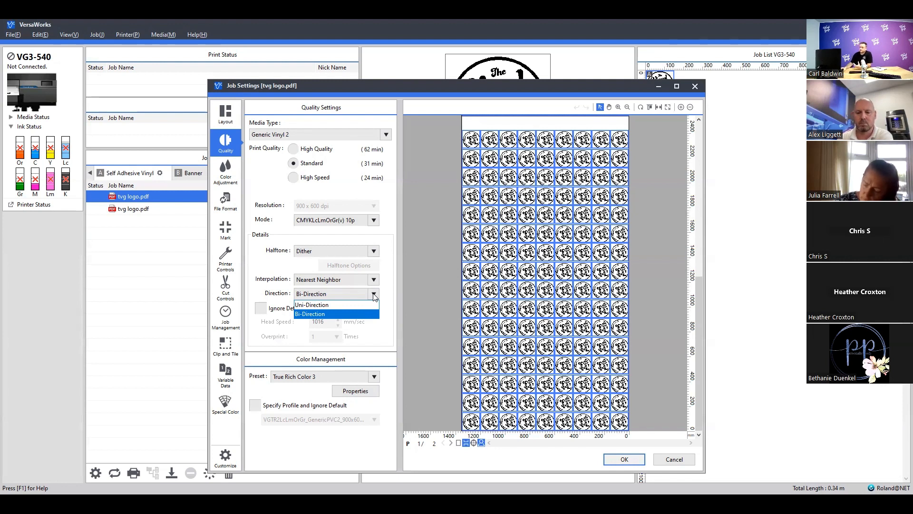
left_click(370, 306)
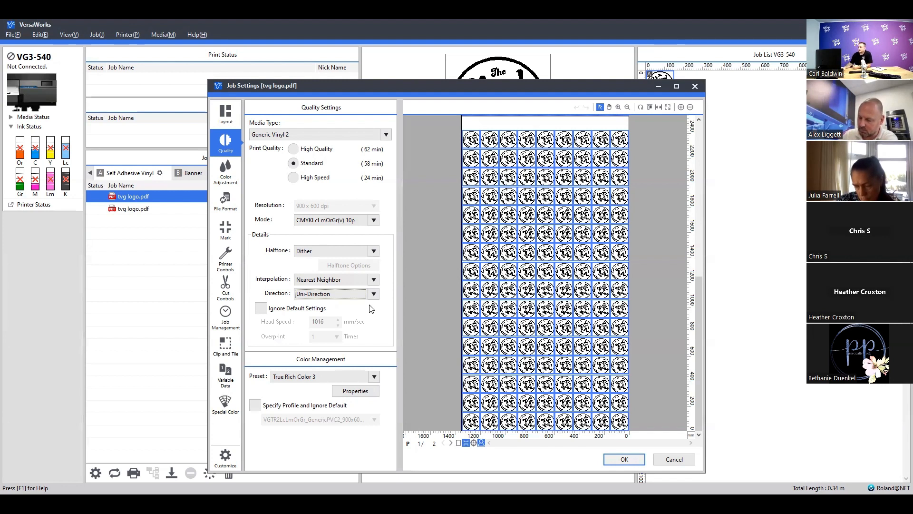
left_click(374, 294)
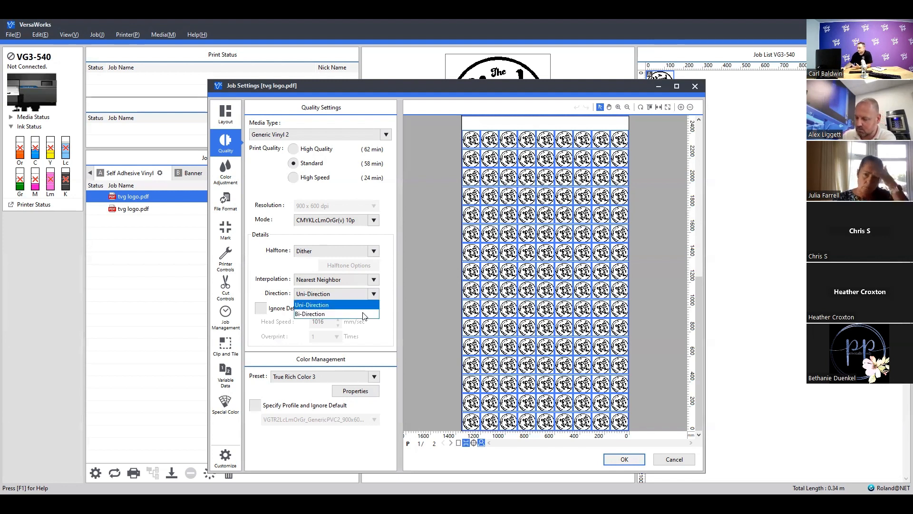
left_click(367, 317)
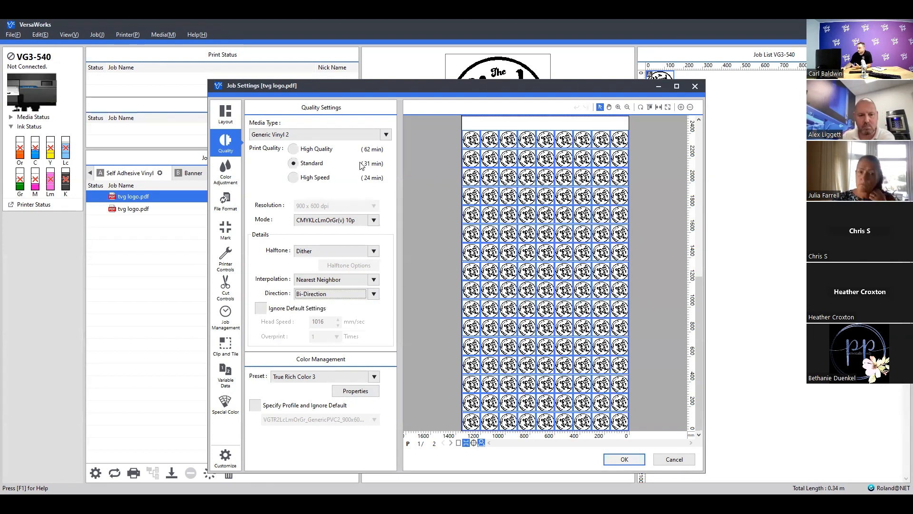
left_click(374, 294)
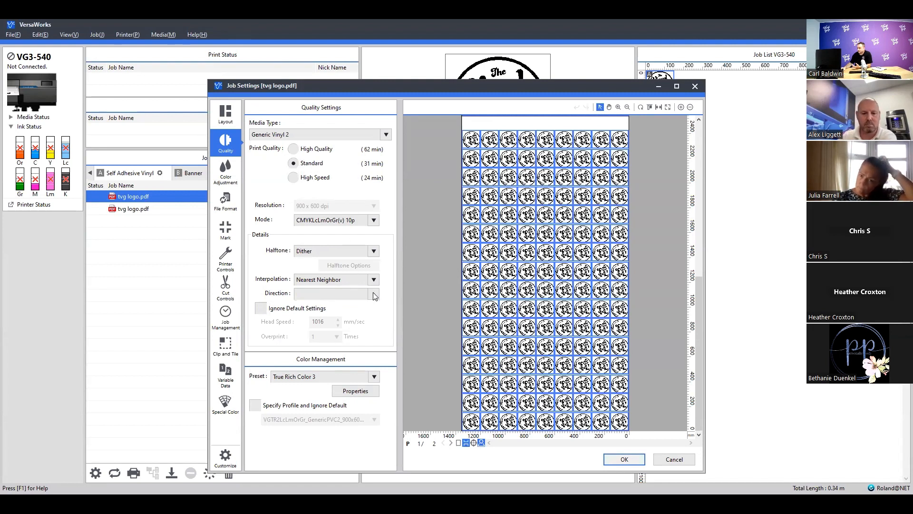
left_click(350, 307)
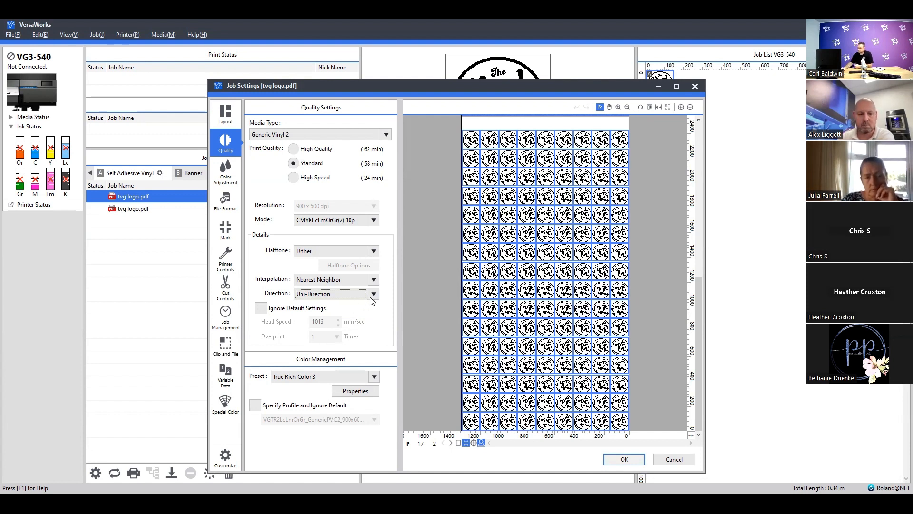
left_click(368, 294)
left_click(354, 314)
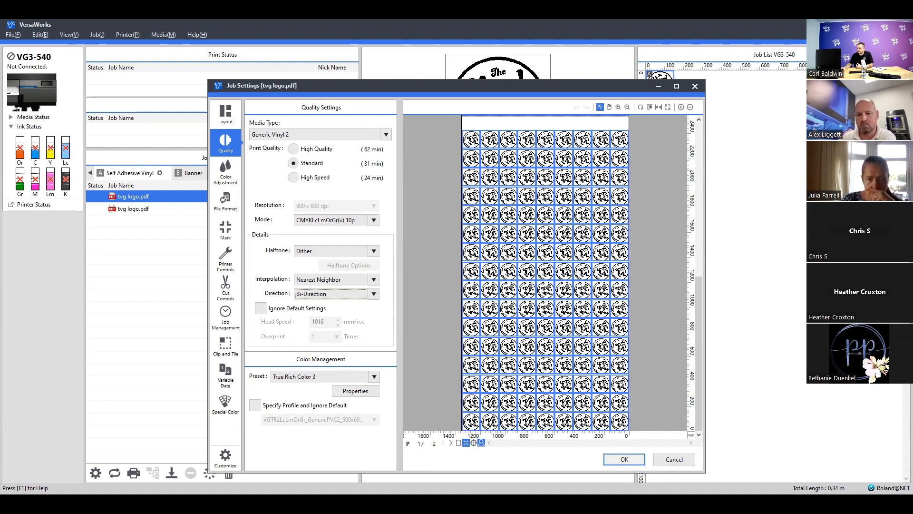
- Review the job's color management presets, color adjustment levels and file format settings
left_click(374, 376)
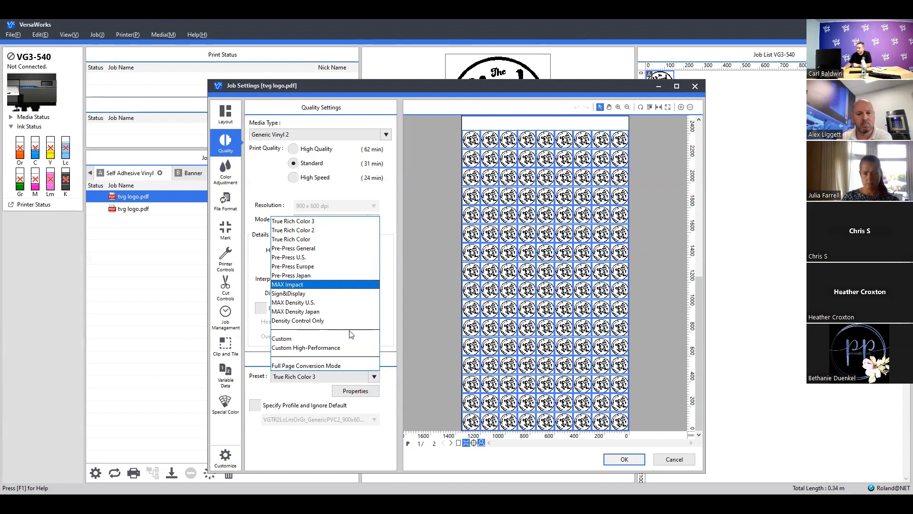
left_click(338, 374)
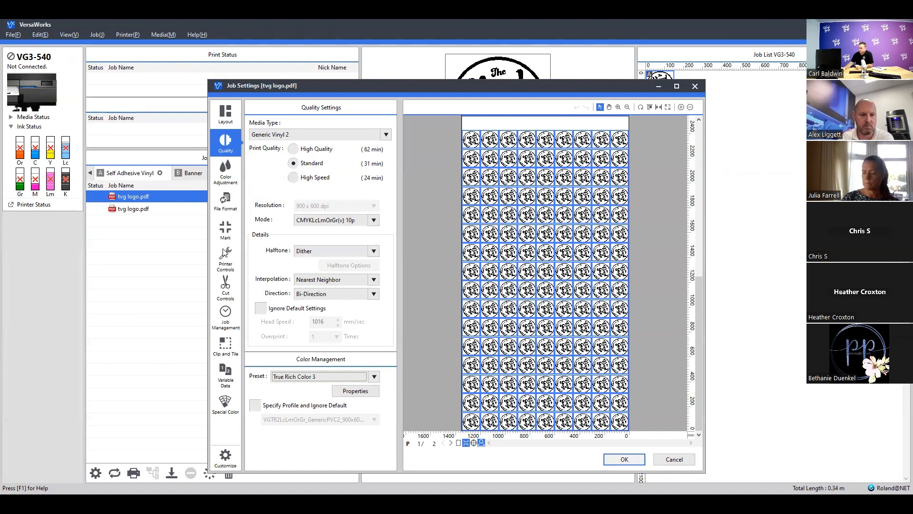
left_click(228, 175)
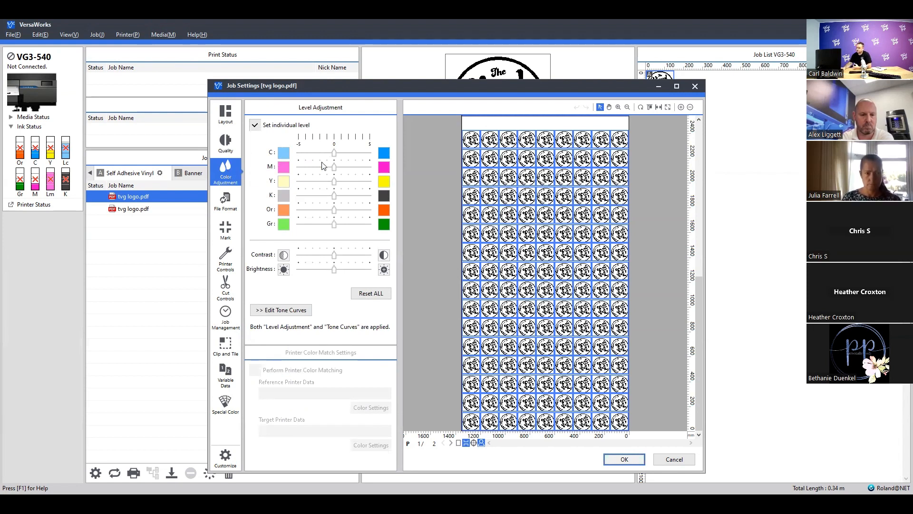
mouse_move(334, 155)
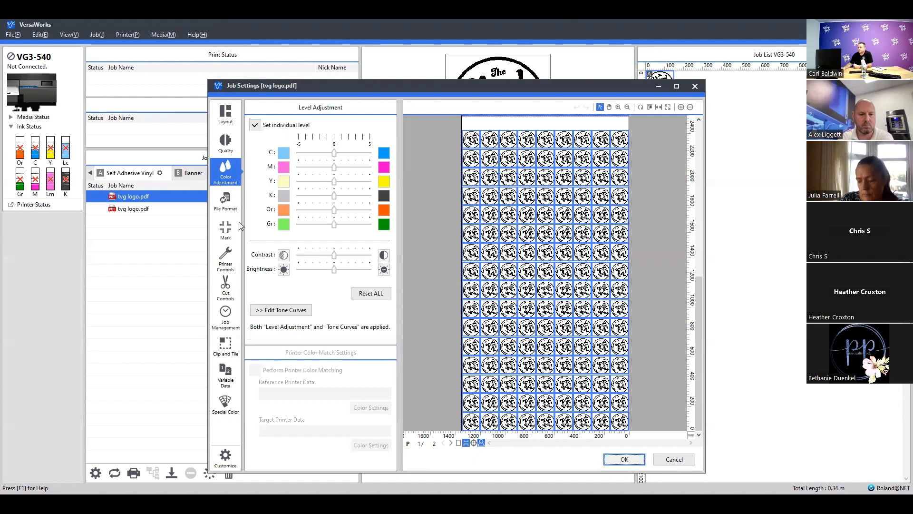
left_click(226, 197)
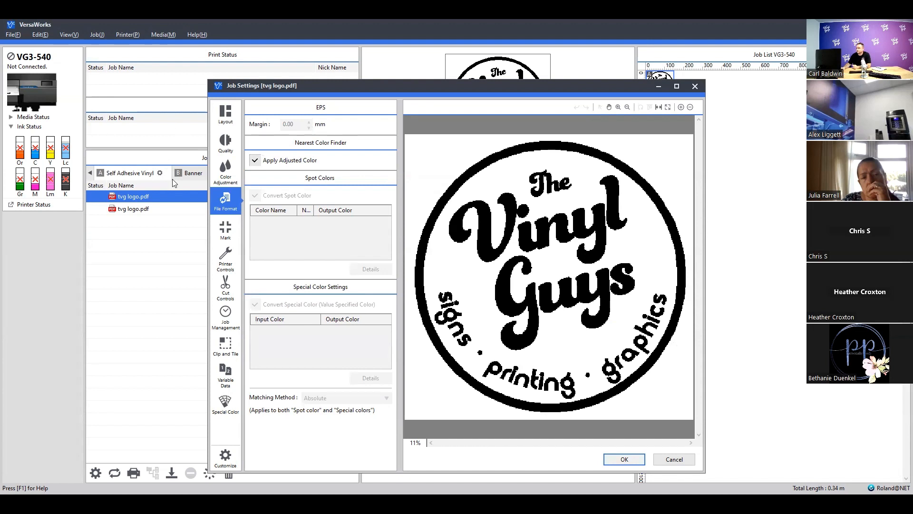
- Try enabling Crop Marks (Print&Cut Alignment) for the job and turn the option off again
left_click(225, 229)
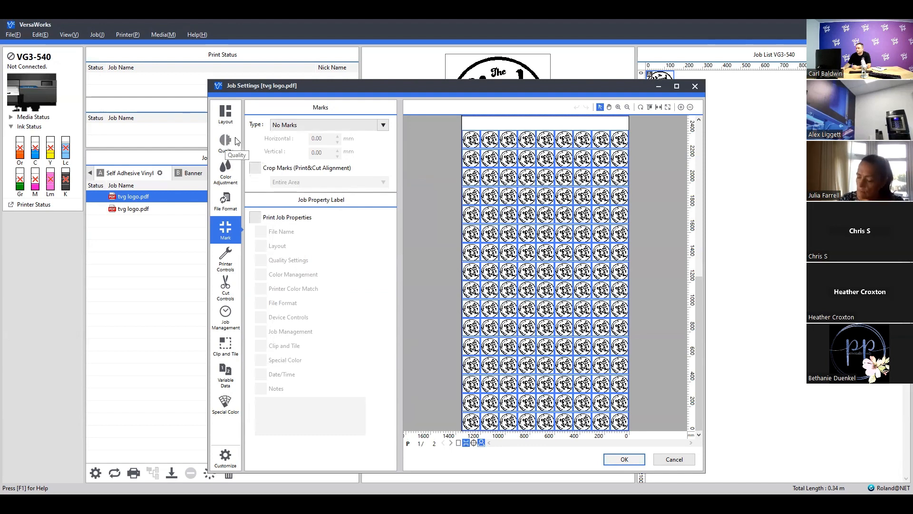
left_click(256, 169)
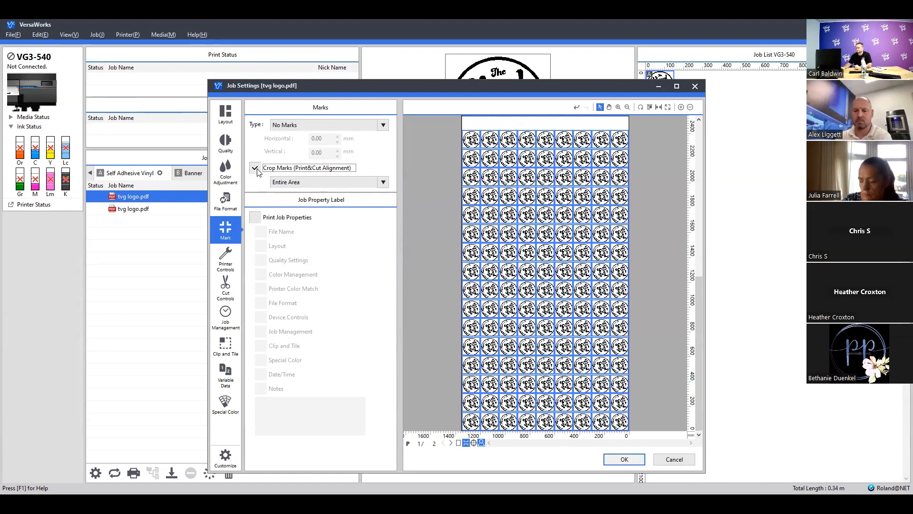
left_click(257, 169)
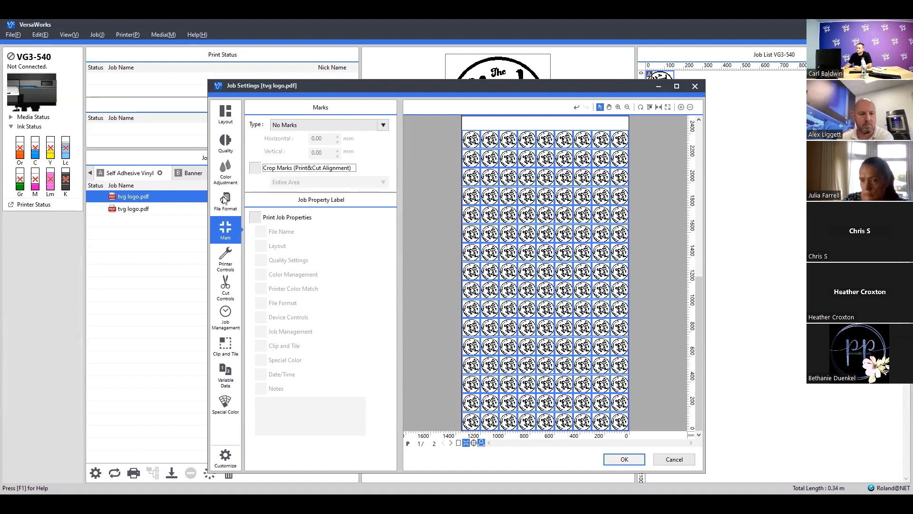
- Try the Print Only operation mode in the cut controls, return to Print & Cut, and enable Cut Image Boundaries
left_click(226, 259)
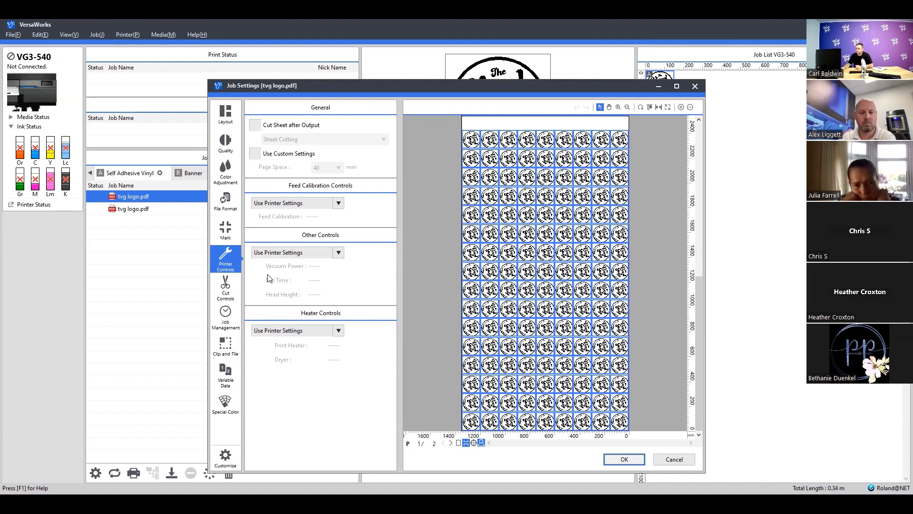
left_click(227, 288)
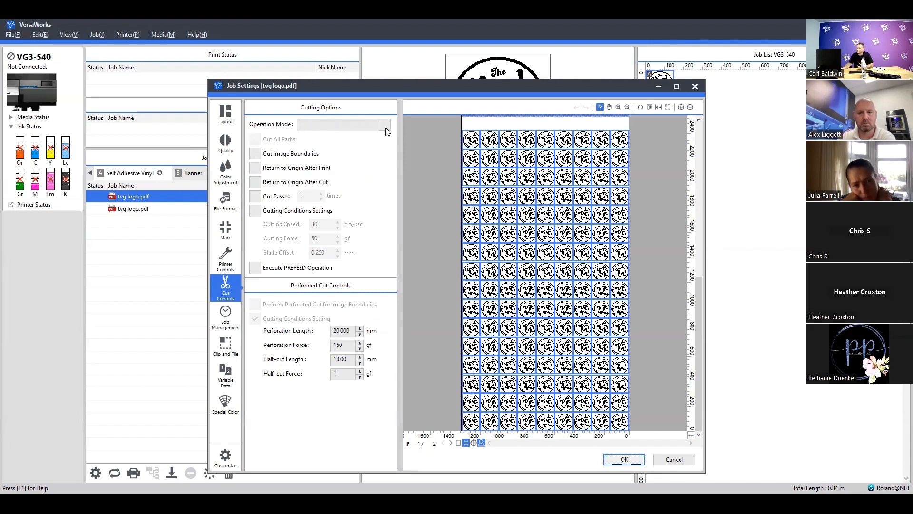
left_click(341, 127)
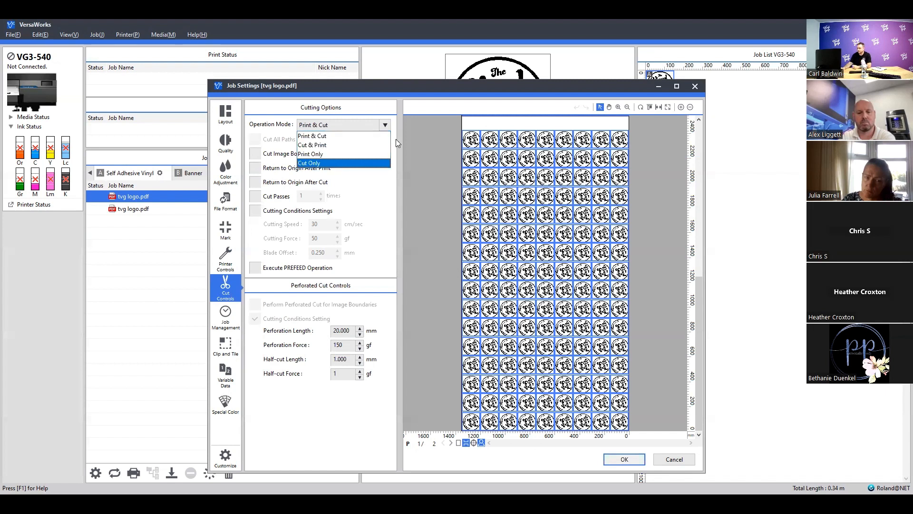
left_click(338, 155)
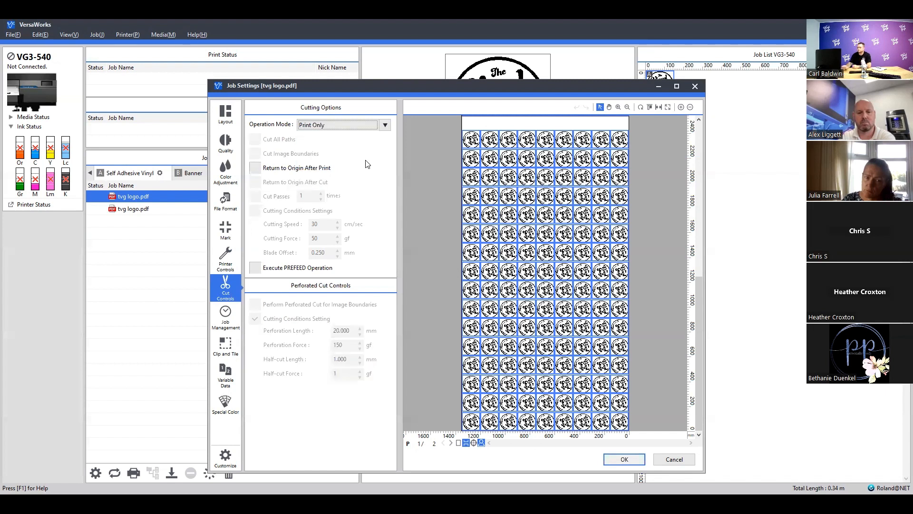
left_click(385, 125)
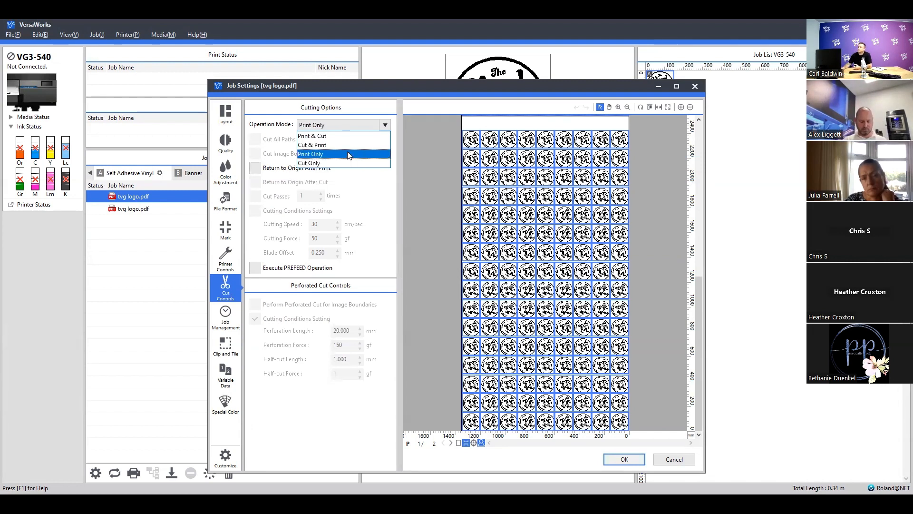
left_click(350, 136)
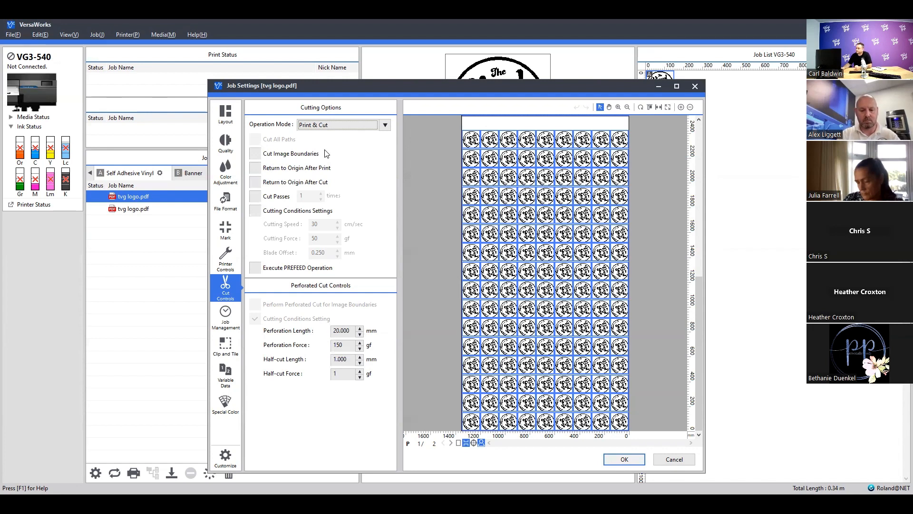
left_click(255, 153)
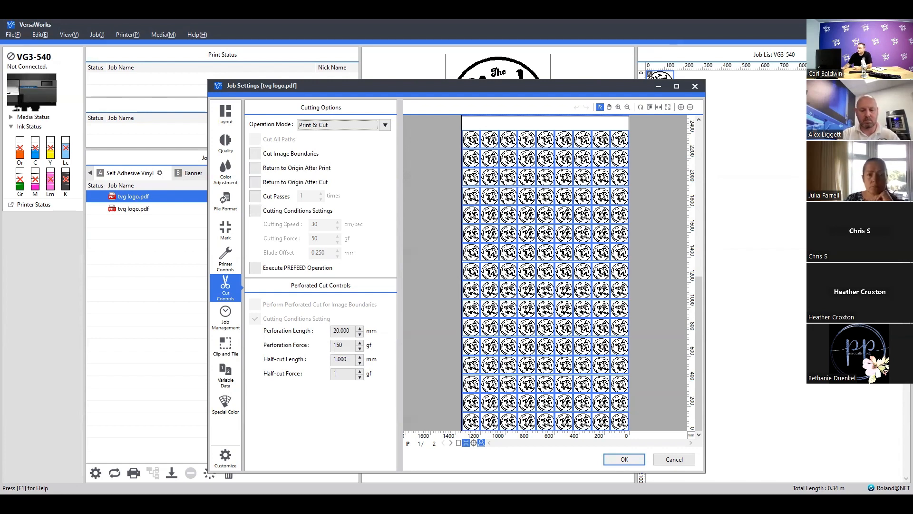
left_click(255, 153)
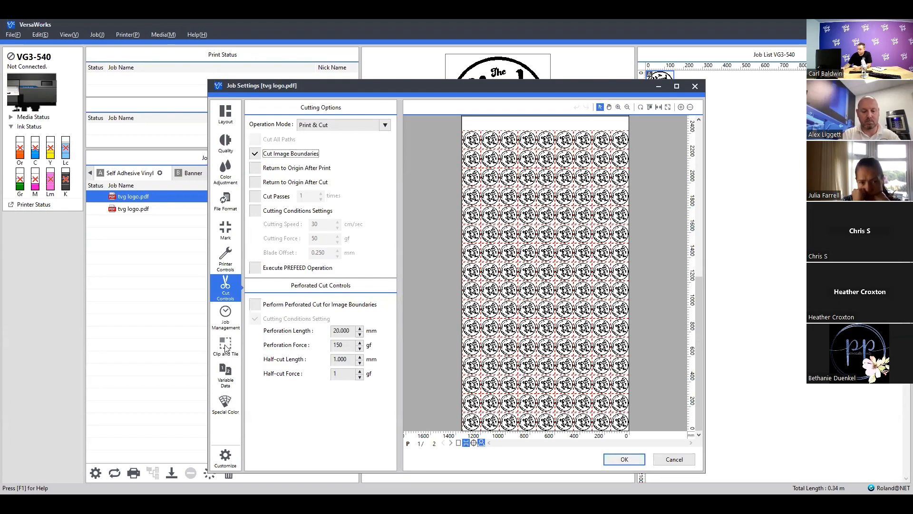
- Clip the logo to a full-width band about 35 mm high starting about 29 mm from its top edge, and check the layout
left_click(226, 346)
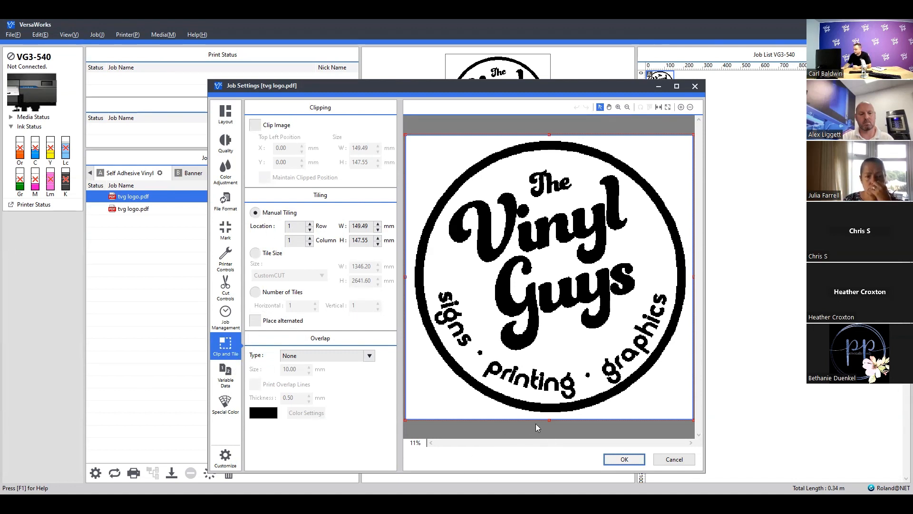
left_click_drag(547, 421, 552, 257)
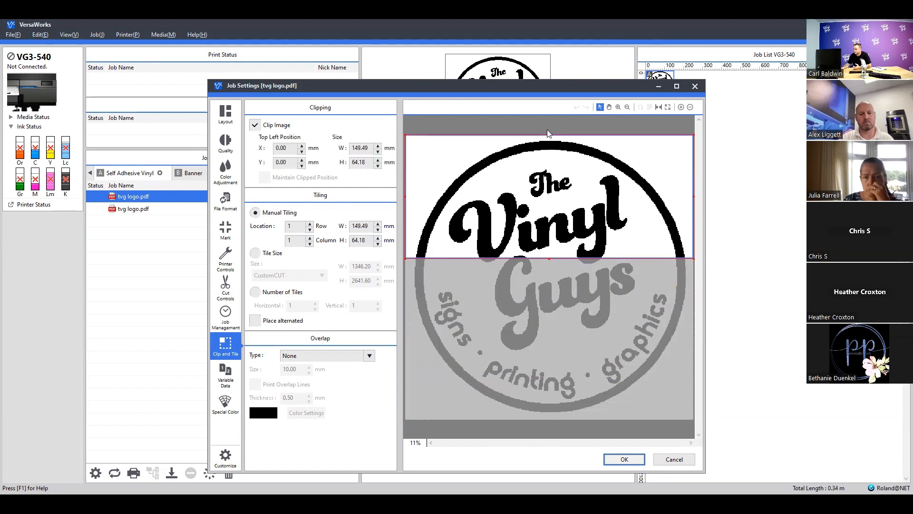
left_click_drag(550, 135, 550, 191)
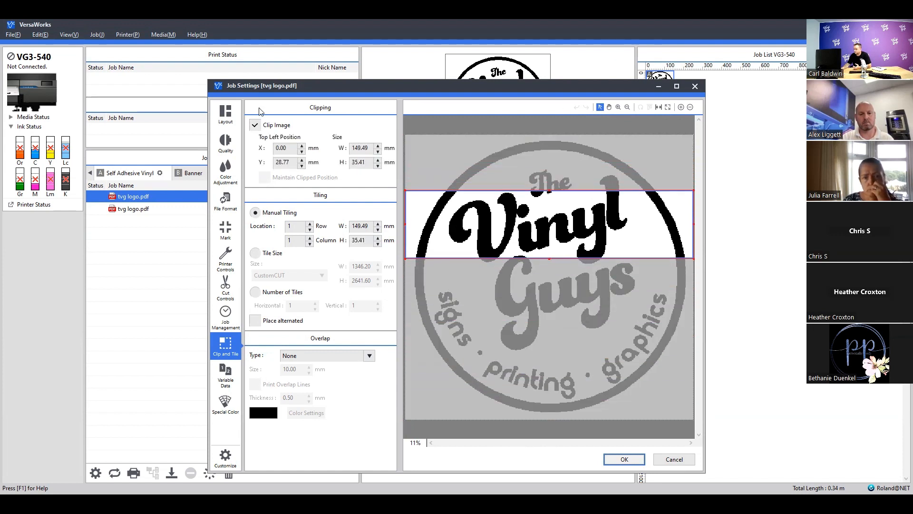
left_click(223, 105)
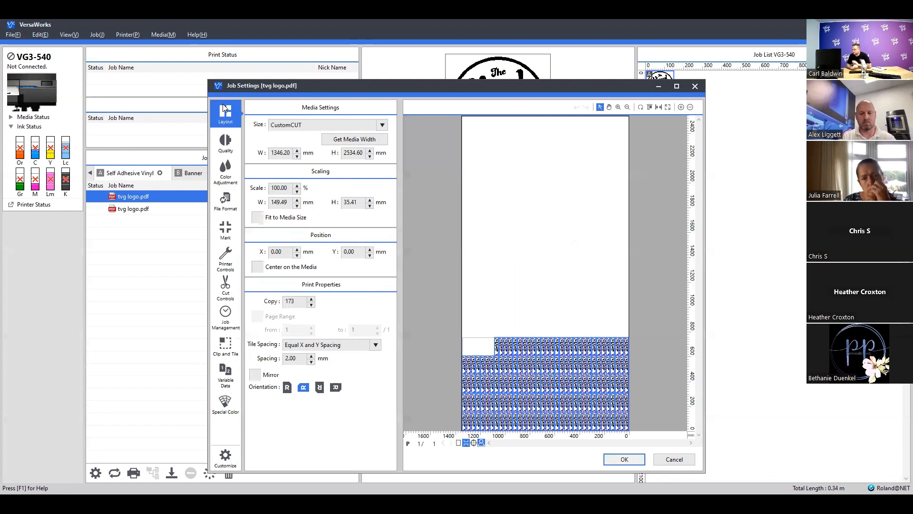
left_click(225, 345)
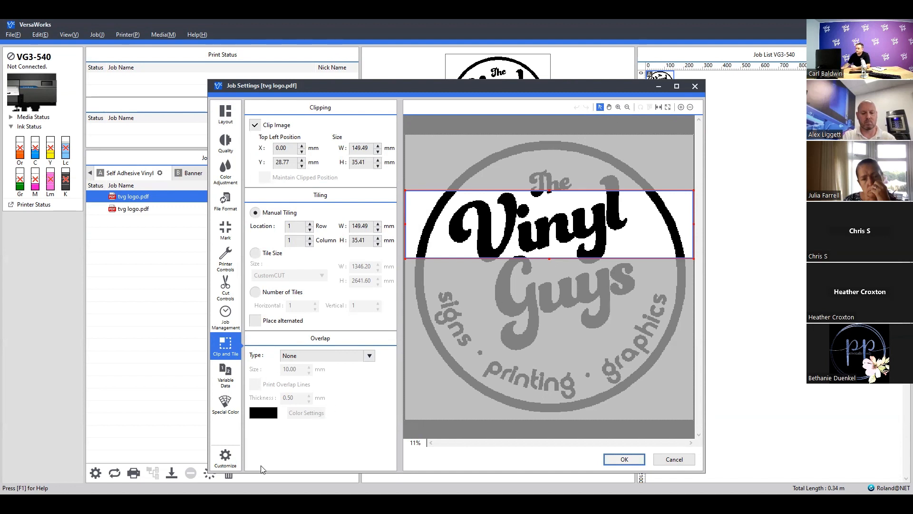
- Review the variable data and special color settings, recheck the layout, media type and cut controls, and apply the job settings
left_click(221, 372)
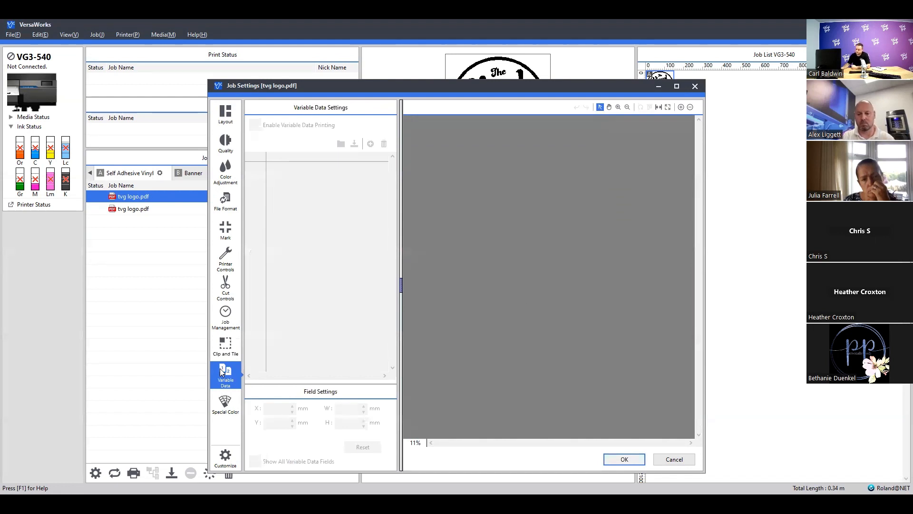
left_click(221, 403)
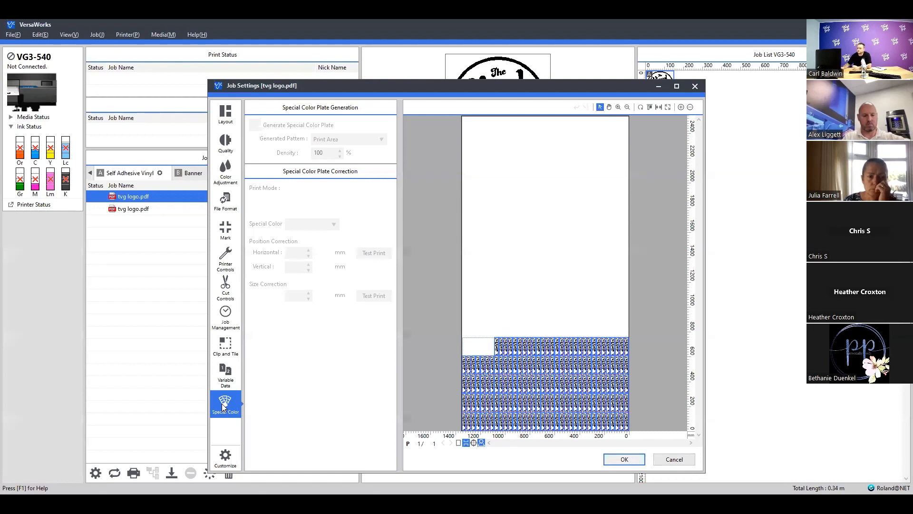
left_click(229, 125)
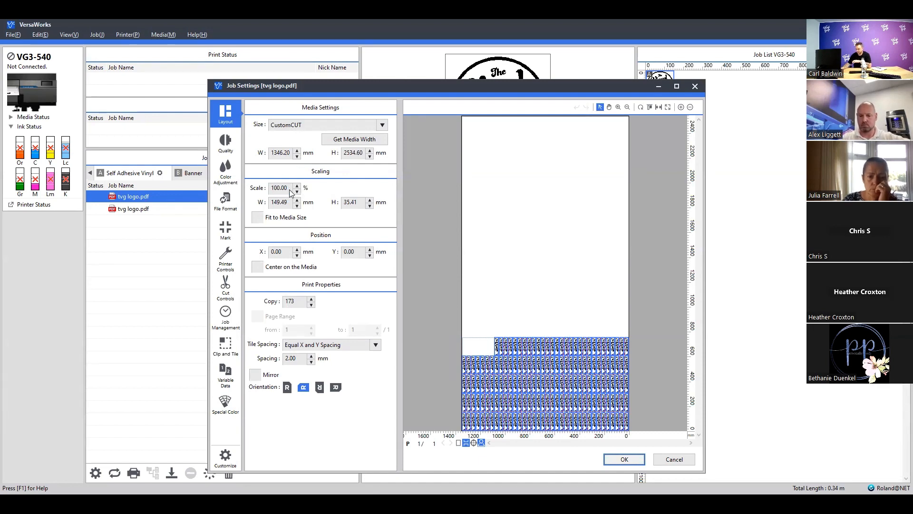
left_click(226, 141)
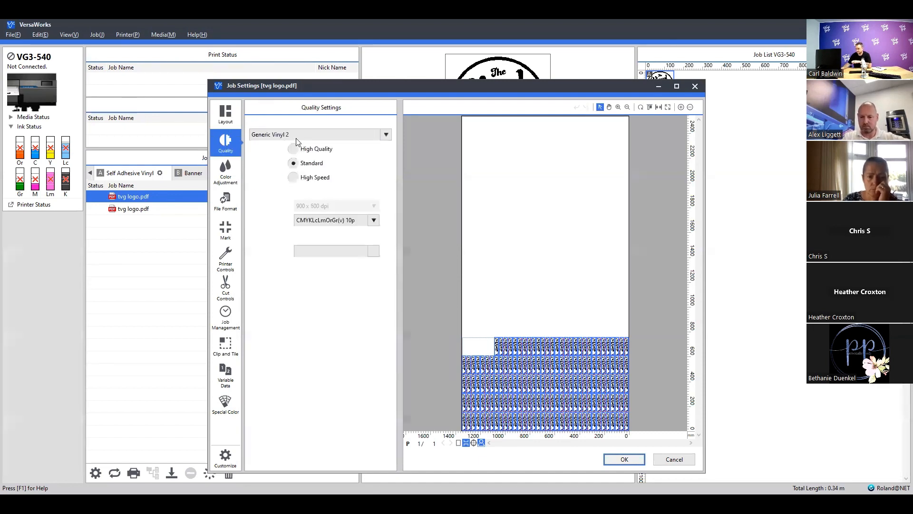
left_click(336, 137)
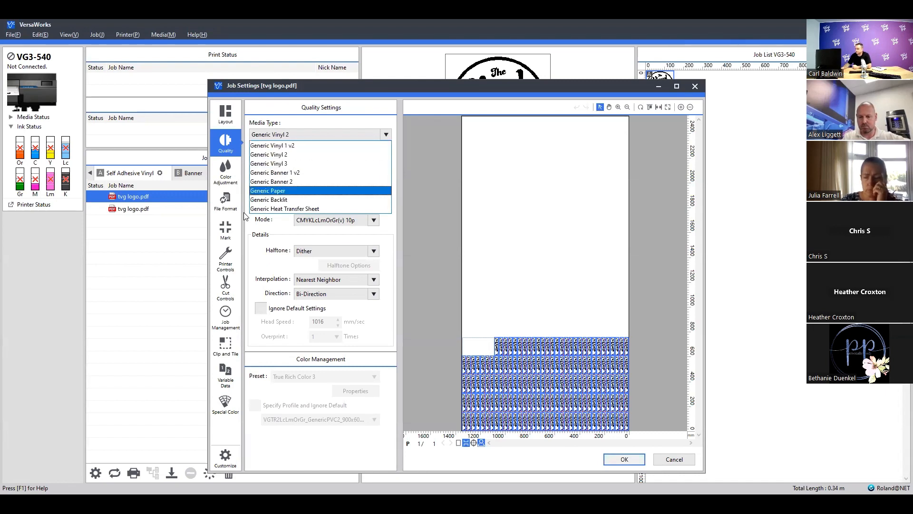
left_click(221, 280)
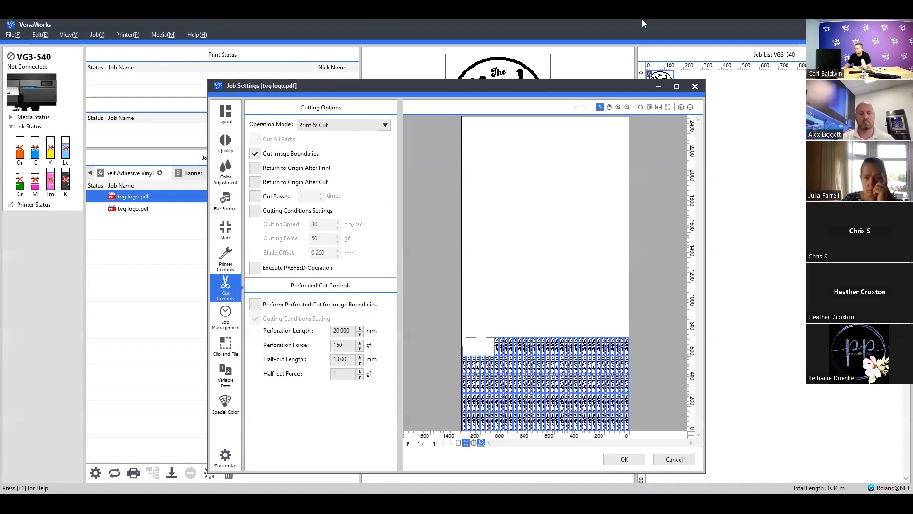
left_click(611, 461)
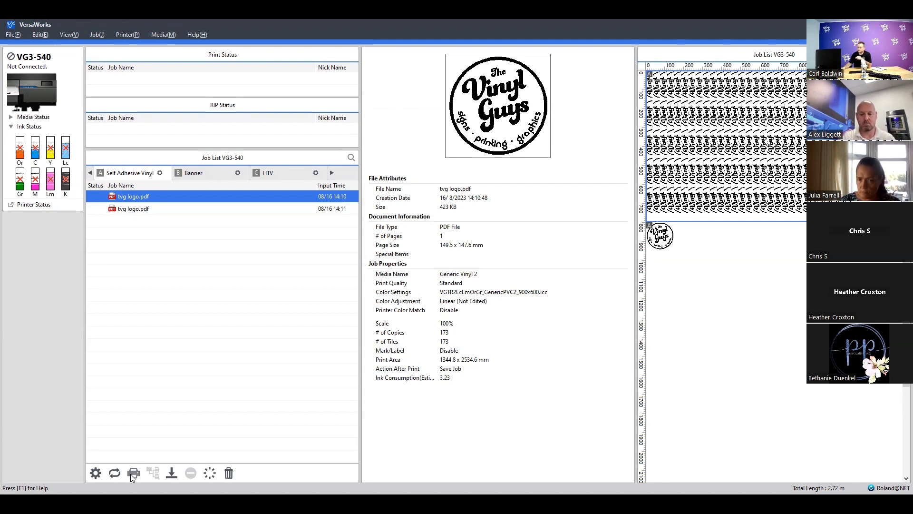
- Compare the properties of the two tvg logo.pdf jobs in the Self Adhesive Vinyl queue
left_click(145, 211)
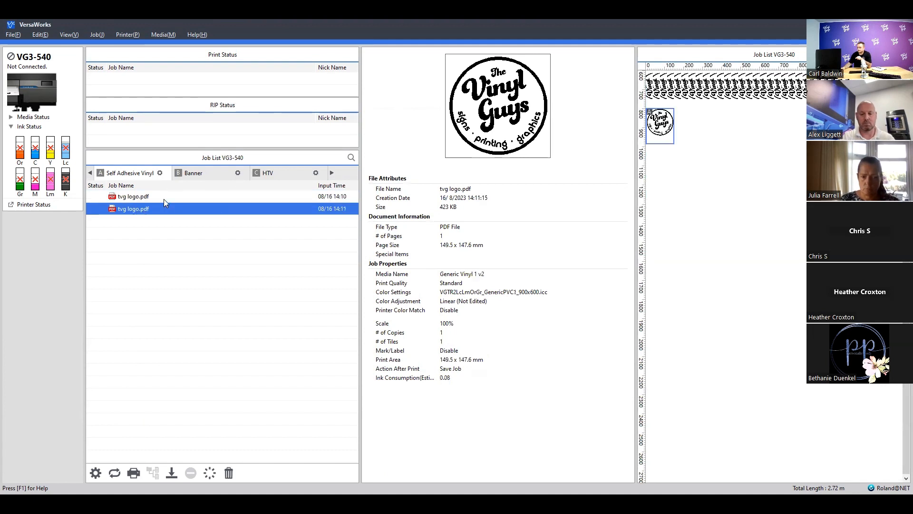
left_click(164, 199)
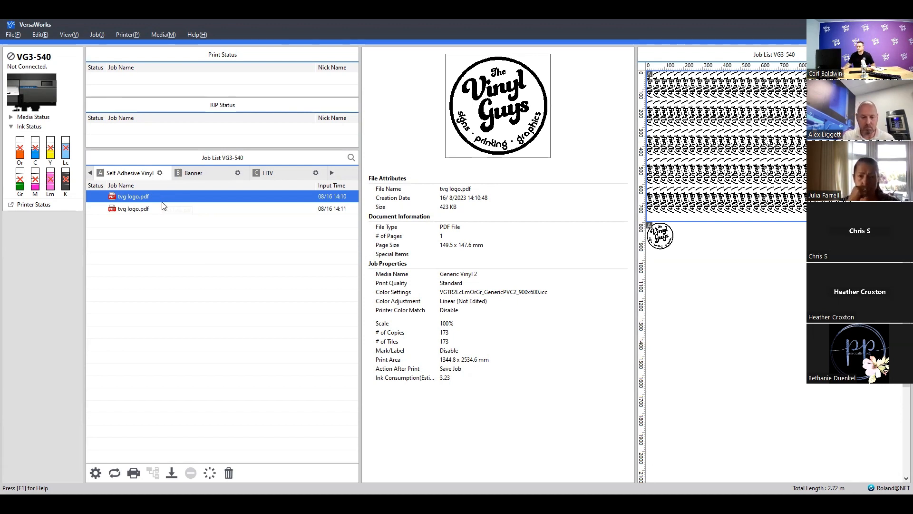
left_click(163, 207)
left_click(162, 200)
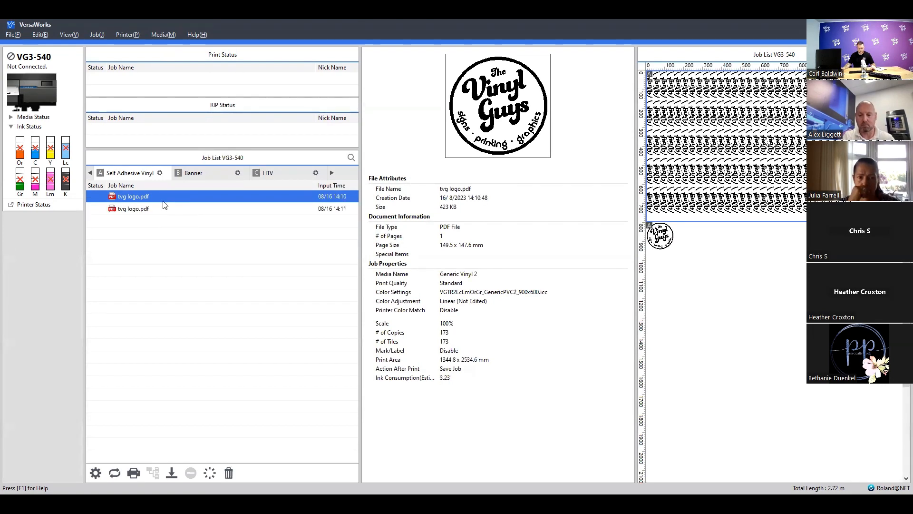
left_click(163, 206)
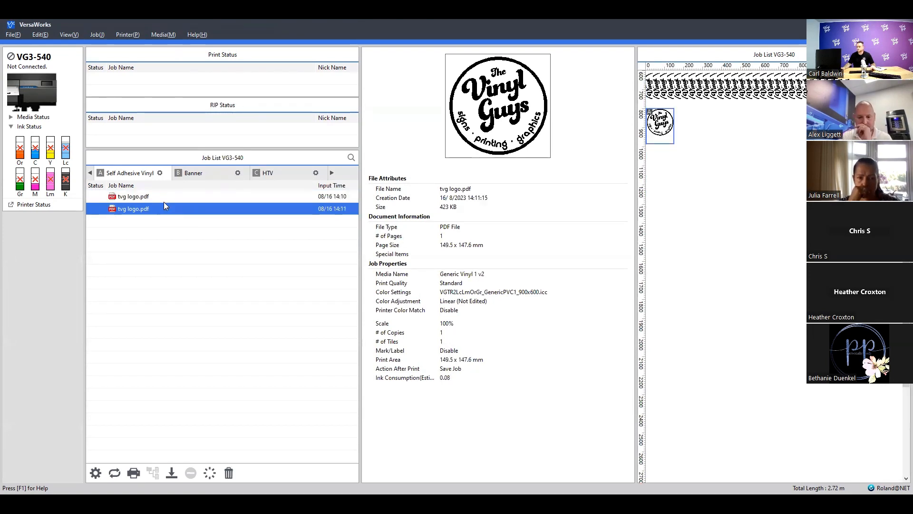
- Nest both tvg logo.pdf jobs in the Self Adhesive Vinyl queue into one job
left_click(164, 199)
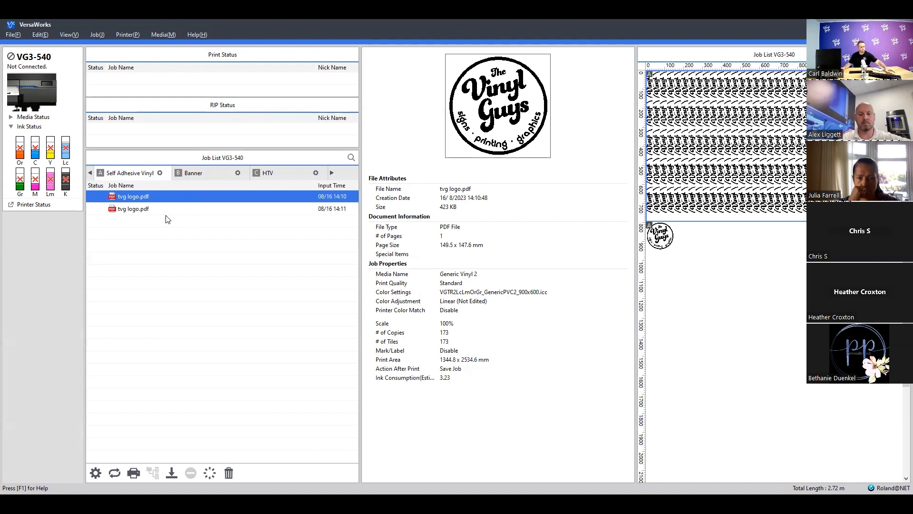
left_click(160, 212, "ctrl")
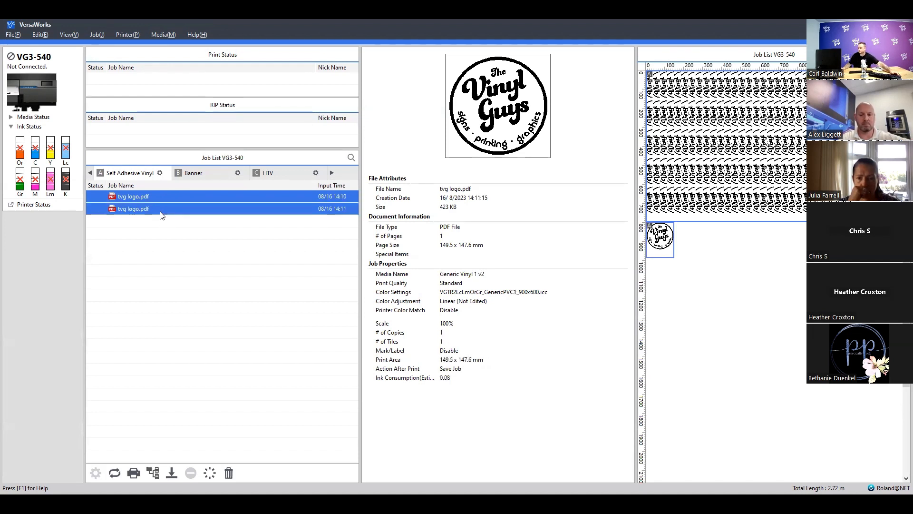
left_click(156, 472)
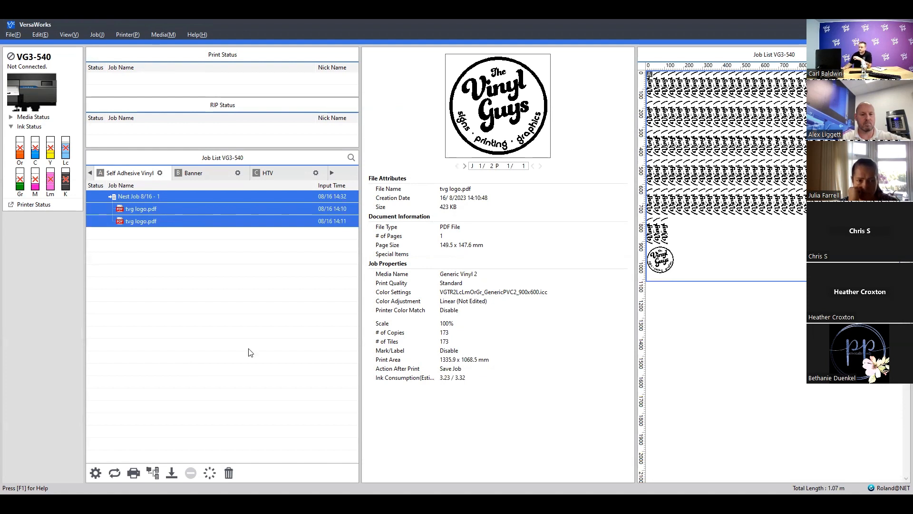
- Open the nested job's settings and set the full round tvg logo to 100 copies
double_click(251, 212)
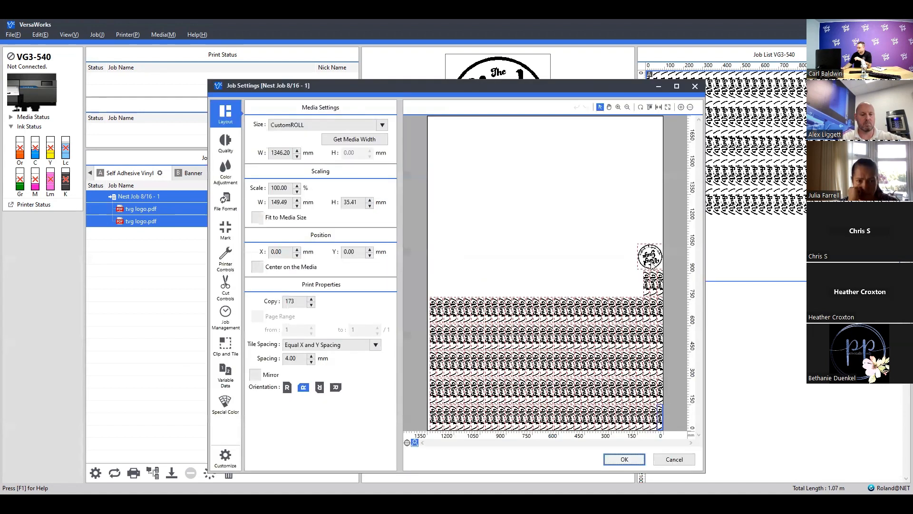
double_click(299, 301)
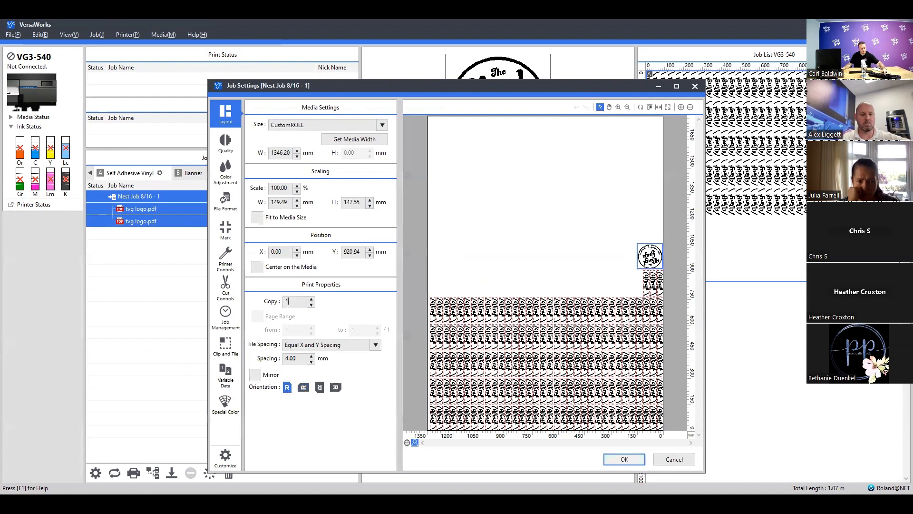
type("100")
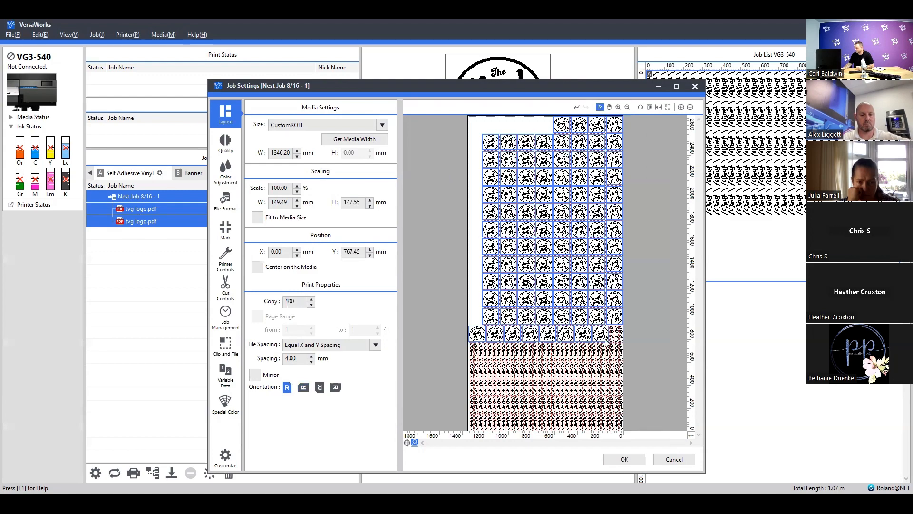
- Increase the copies of the clipped tvg logo band in the nested job to 179
left_click(613, 335)
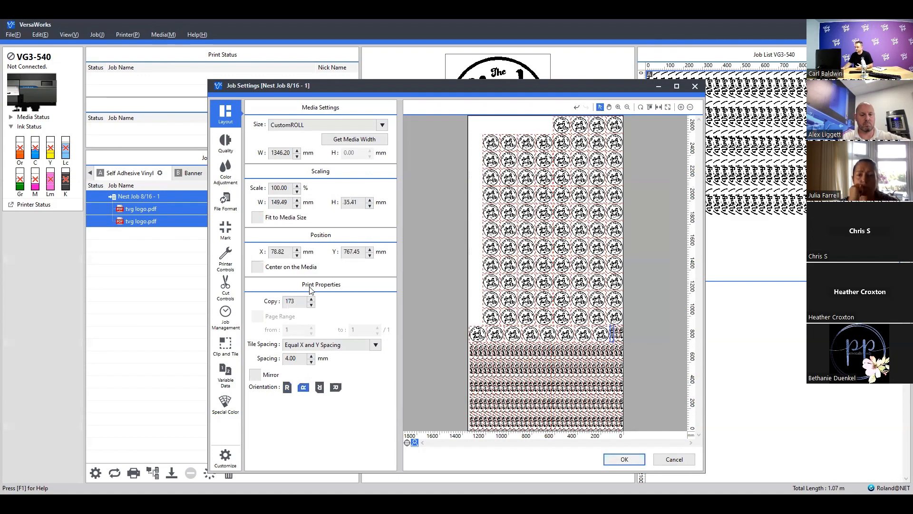
left_click(311, 300)
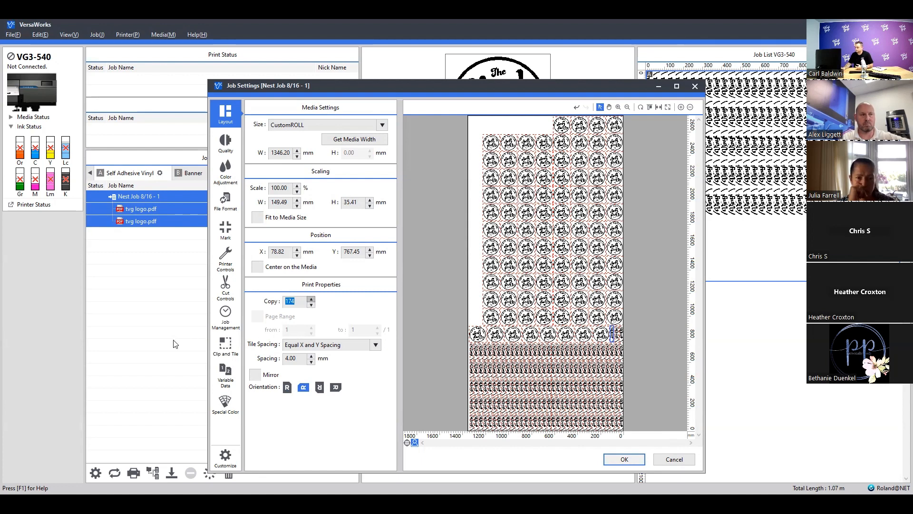
key("Up")
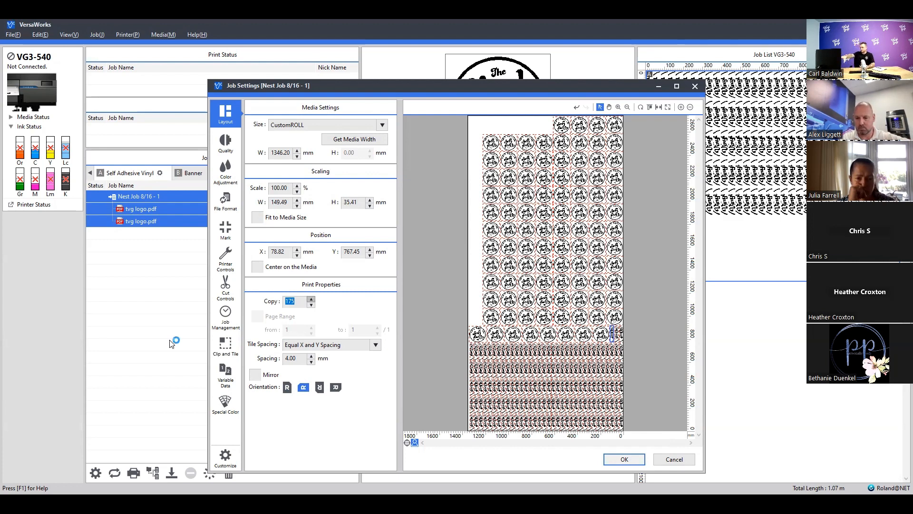
key("Up")
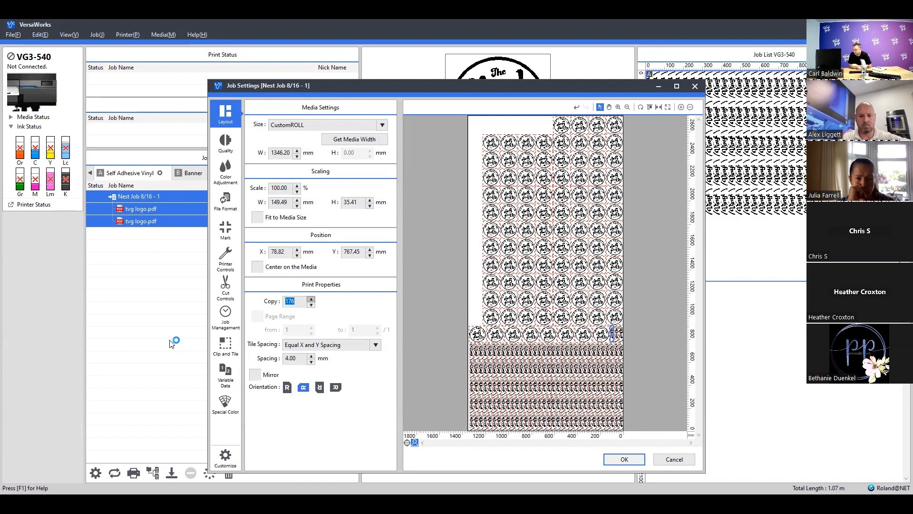
key("Up")
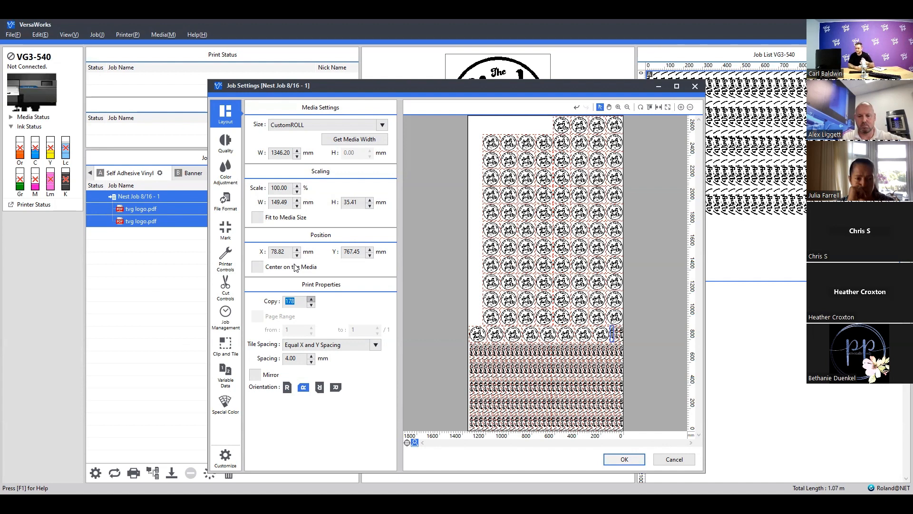
key("Up")
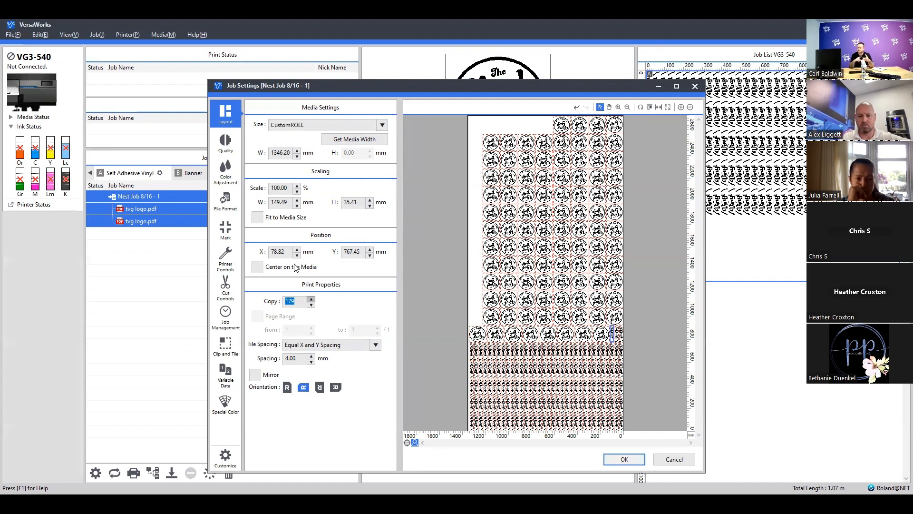